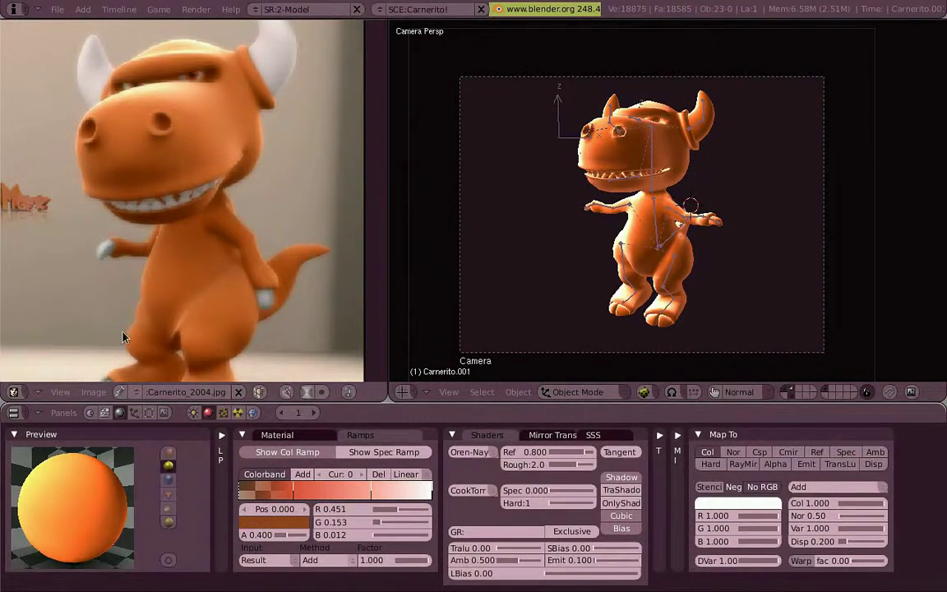
- Open the Editor Type menu of the left pane showing the reference image
left_click(14, 391)
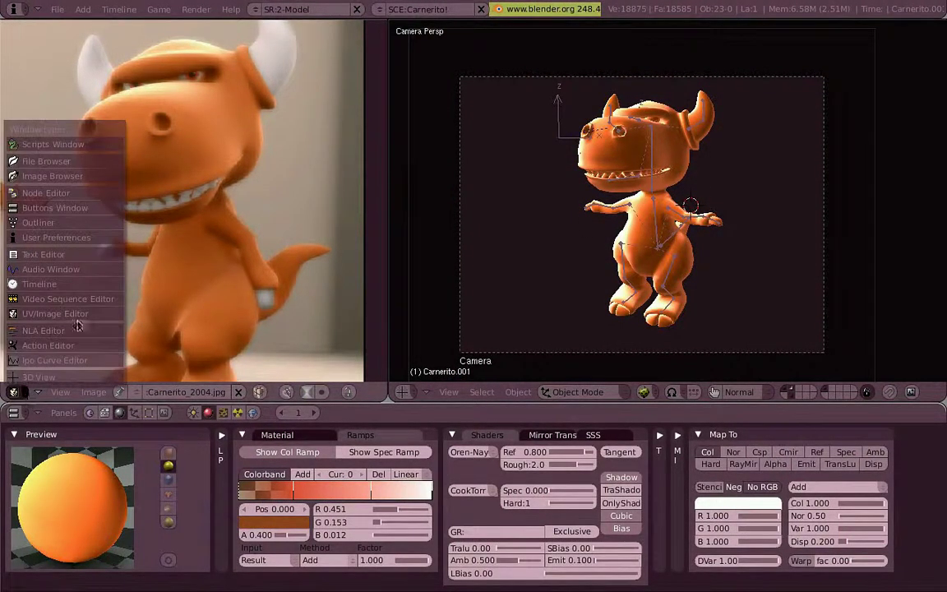
- Switch the left pane to the Node Editor and enable nodes for the material
left_click(46, 193)
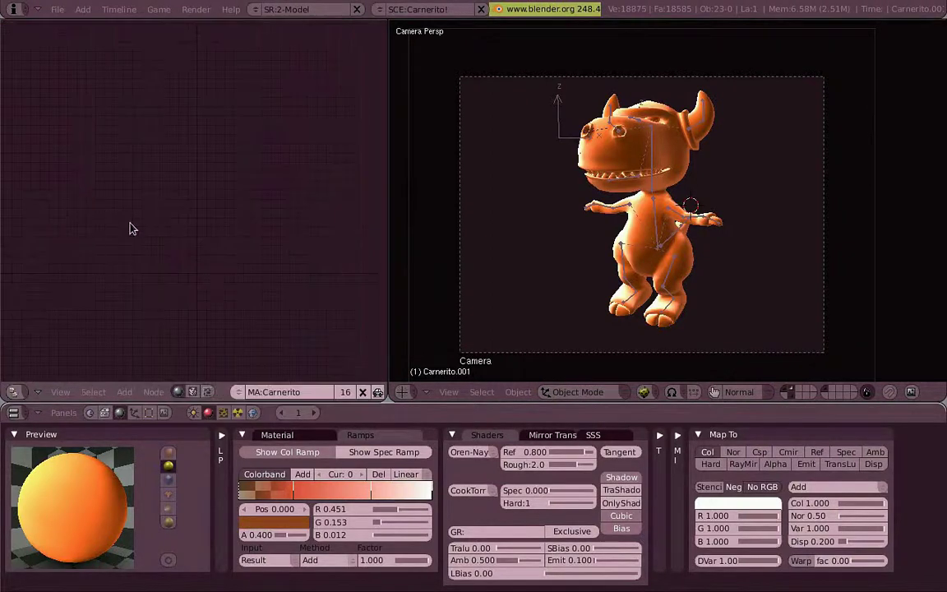
left_click(327, 435)
left_click(221, 435)
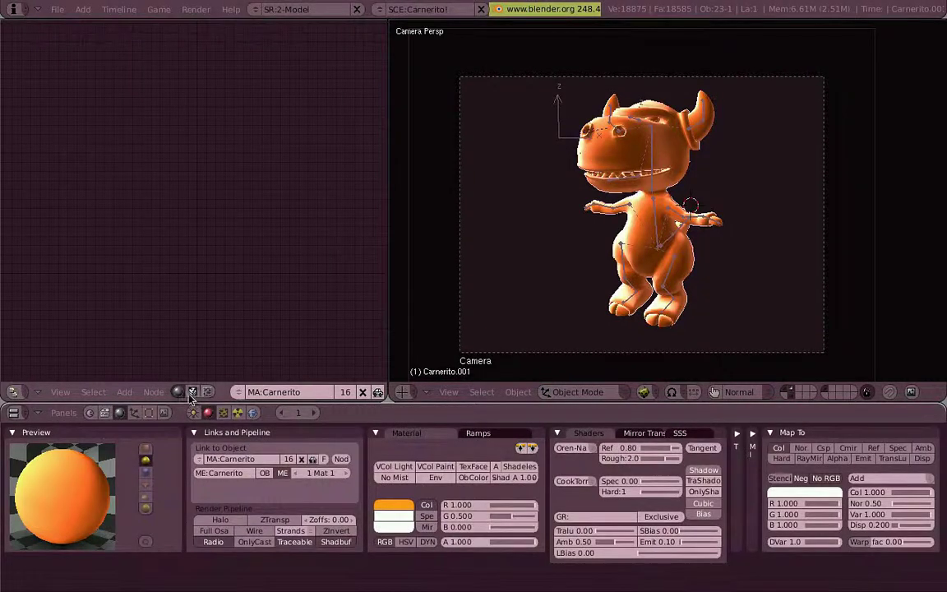
left_click(348, 465)
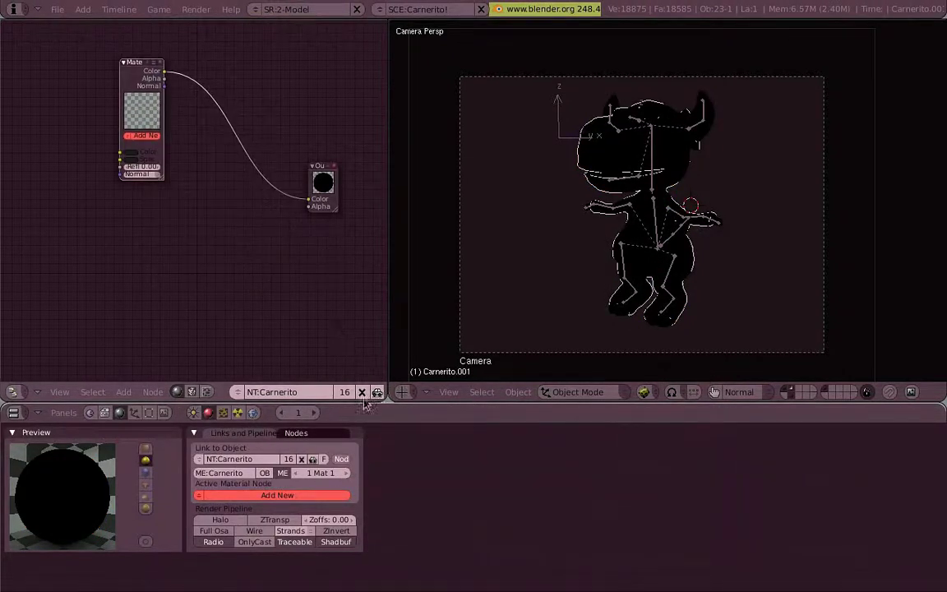
- Arrange the nodes and assign MA:Carnerito to the Material node
scroll(328, 392, "right", 3)
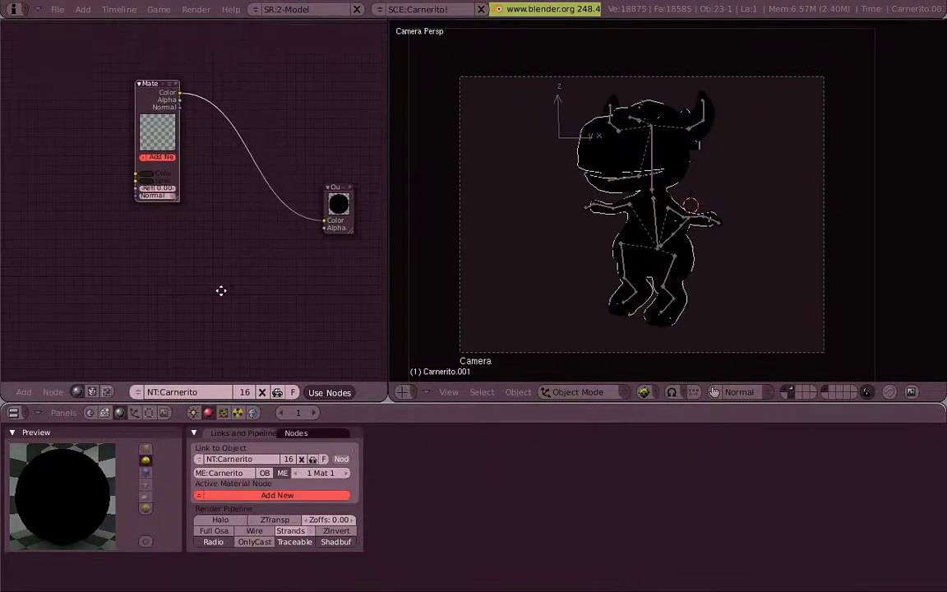
middle_click_drag(403, 264, 362, 216)
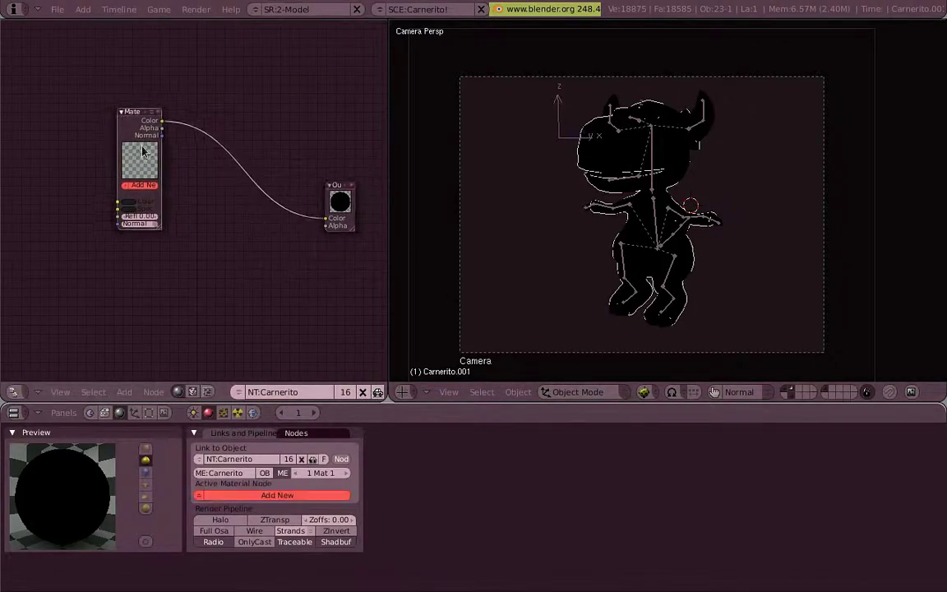
left_click_drag(134, 171, 83, 136)
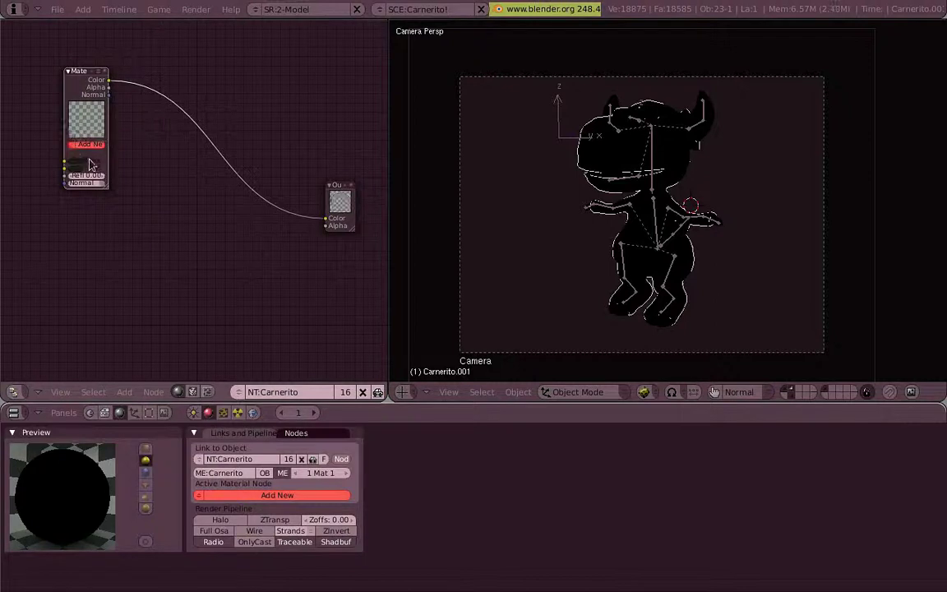
scroll(82, 152, "up", 3)
middle_click_drag(81, 159, 129, 214)
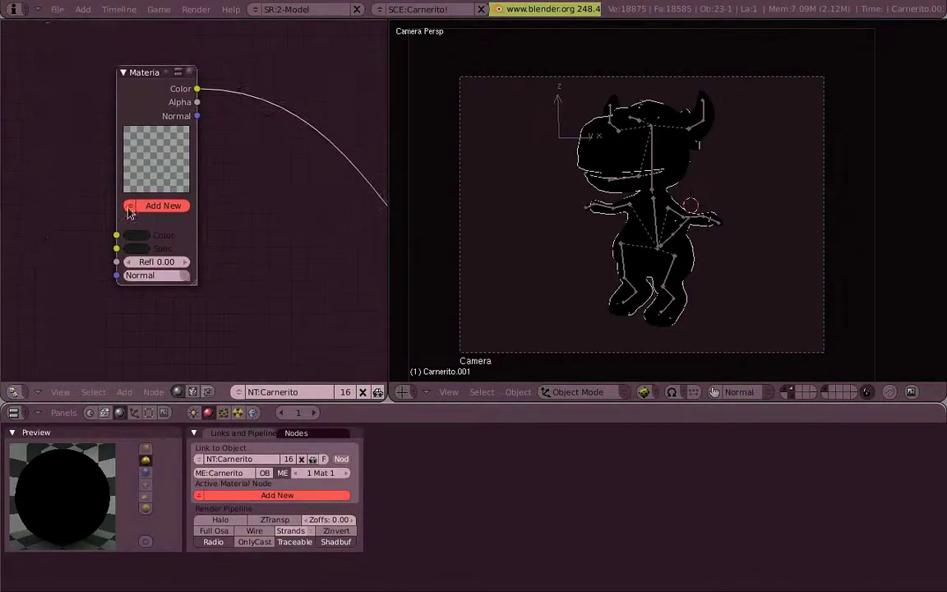
left_click(129, 205)
left_click(143, 181)
- Widen the node editor pane
scroll(245, 262, "down", 2)
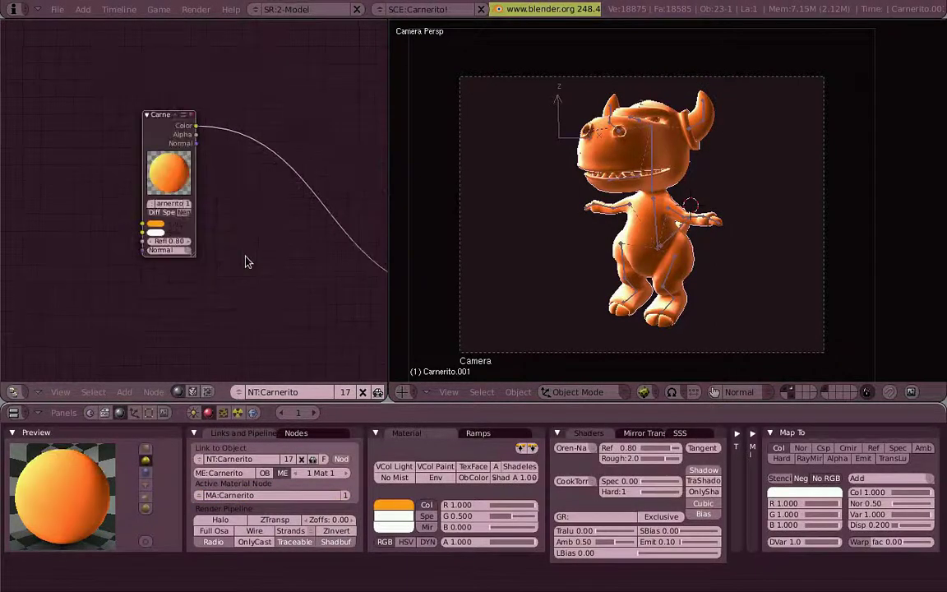
scroll(144, 184, "down", 2)
scroll(374, 211, "up", 1)
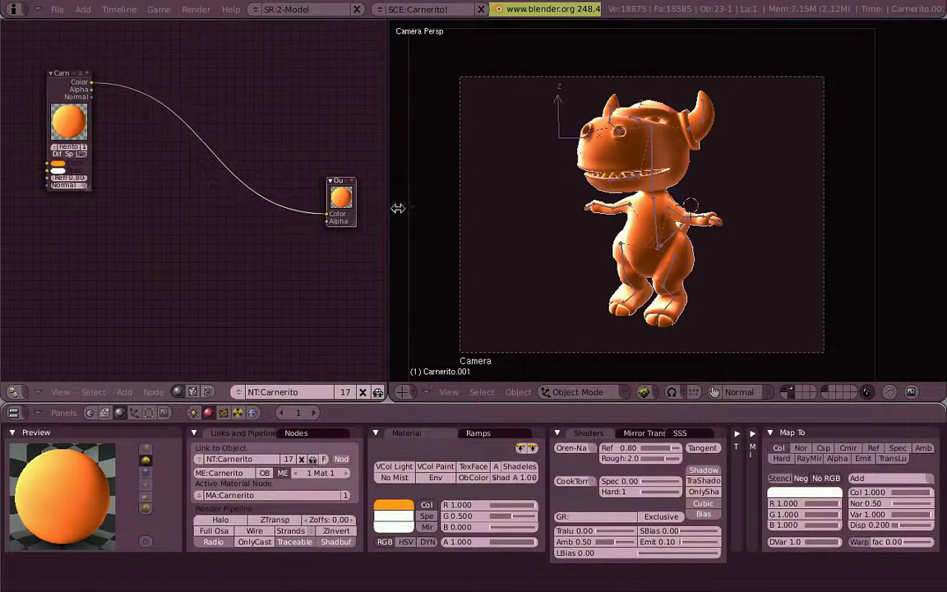
mouse_move(398, 208)
left_mouse_down()
mouse_move(458, 208)
mouse_move(423, 212)
left_mouse_up()
left_click_drag(87, 138, 47, 151)
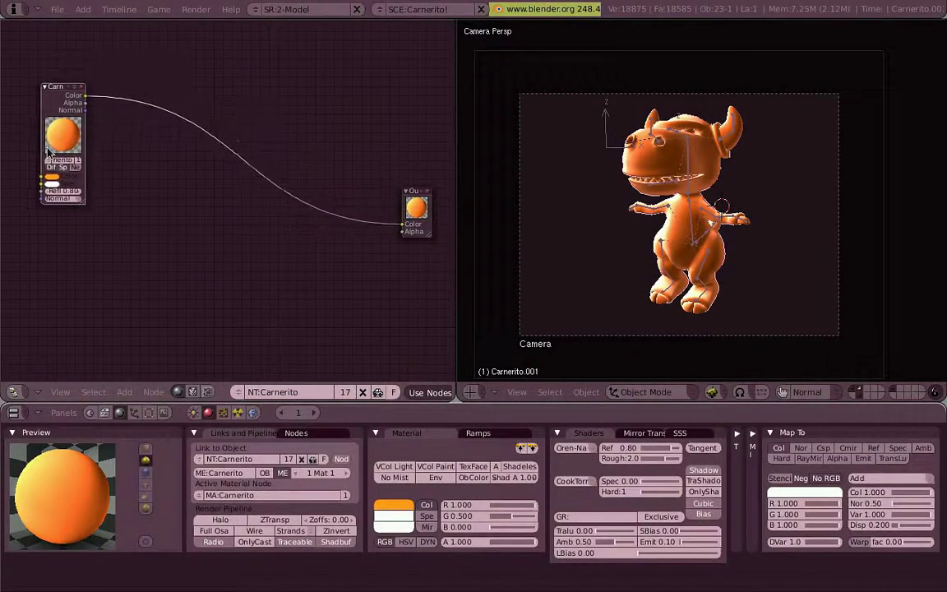
- Add a Normal vector node between Material and Output, sending its Dot into the Output colour
key("space")
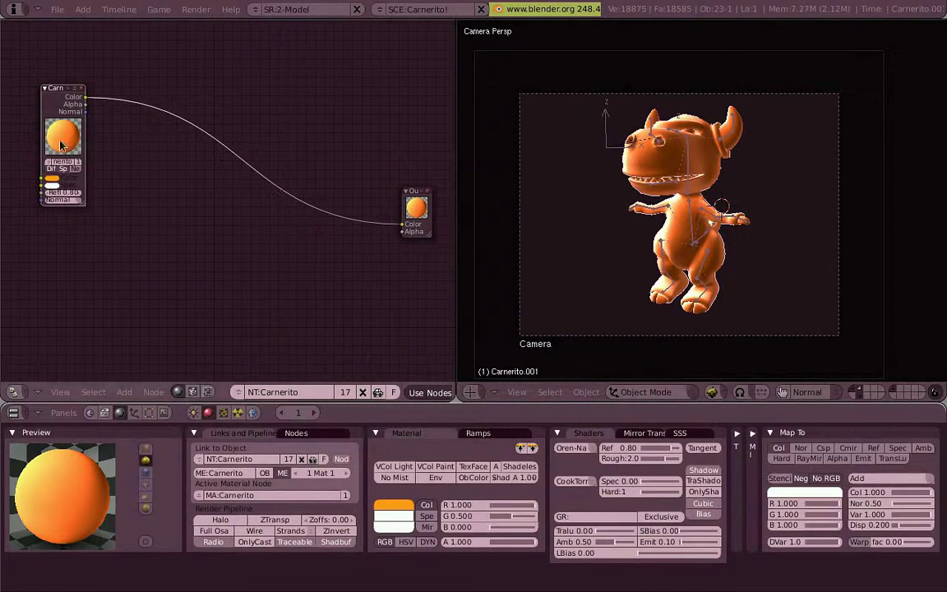
key("space")
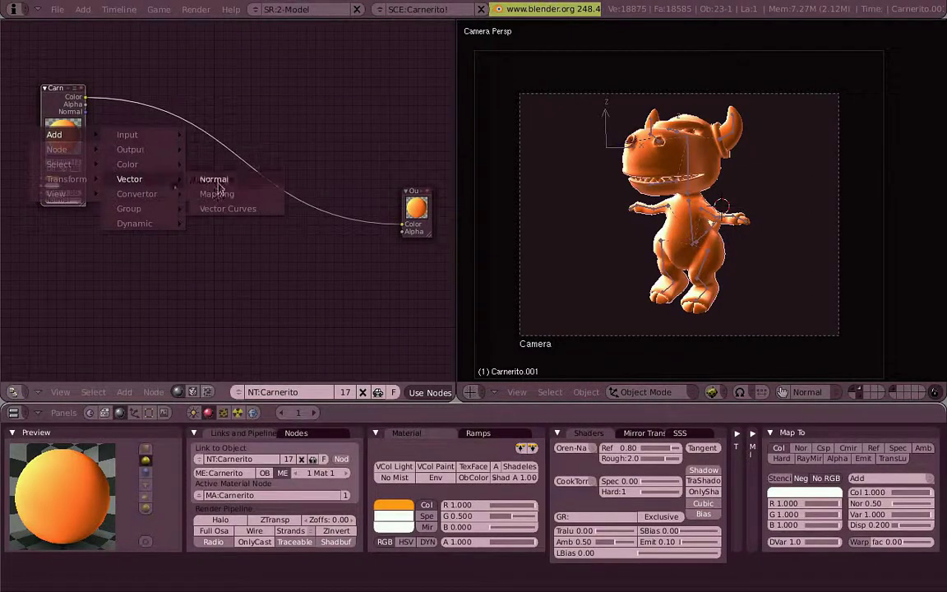
left_click(216, 181)
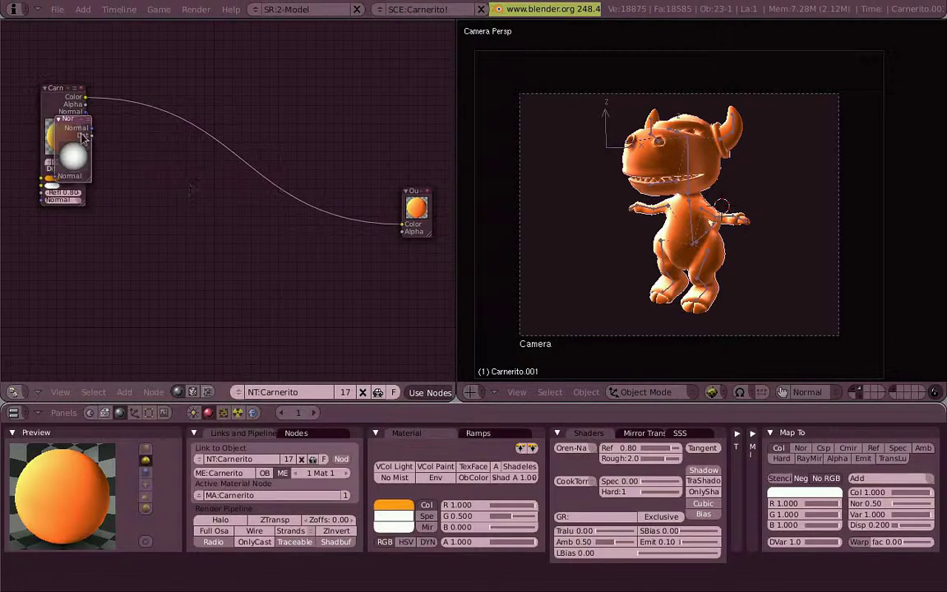
middle_click_drag(185, 197, 216, 212)
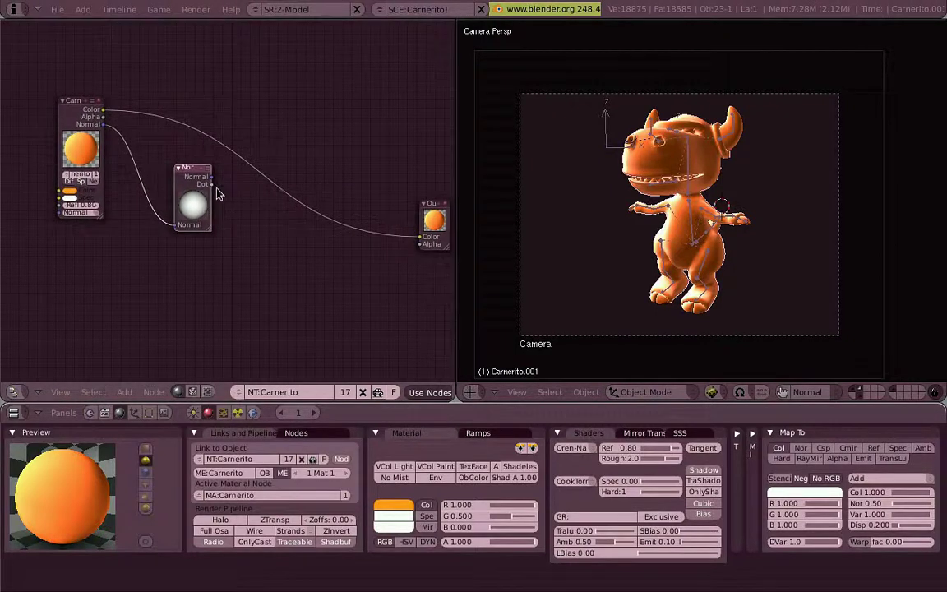
left_click_drag(312, 238, 421, 237)
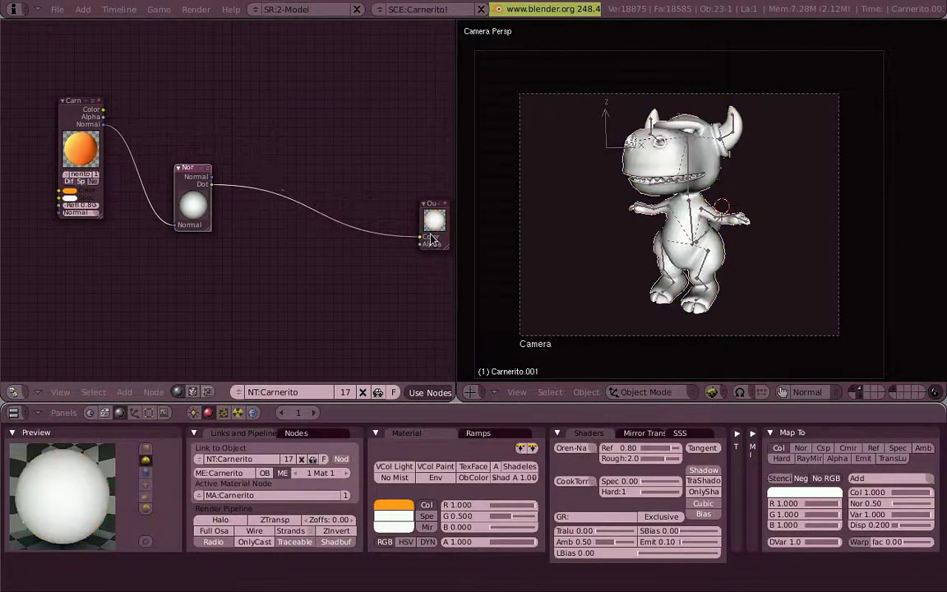
scroll(442, 233, "up", 3)
scroll(726, 197, "up", 3)
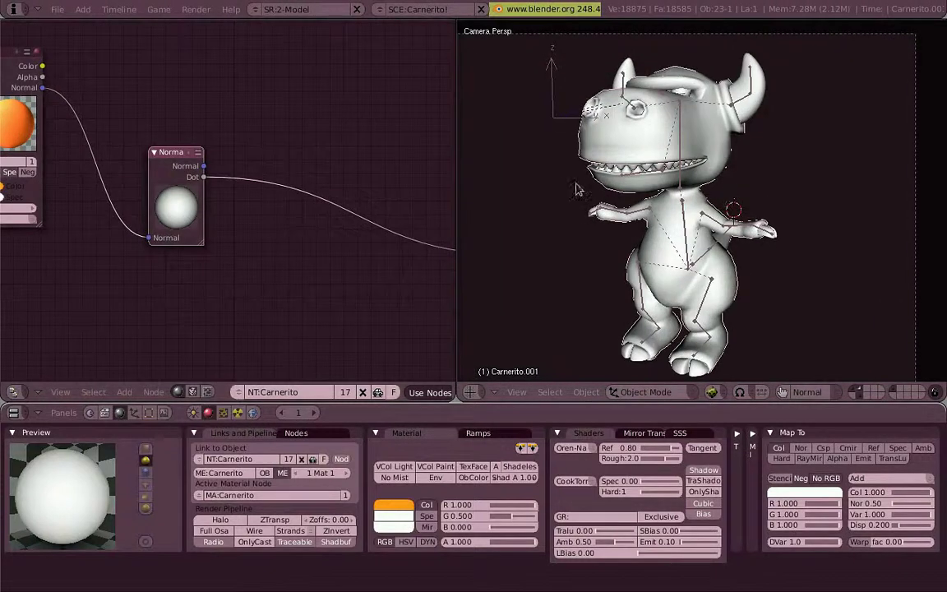
- Re-aim the Normal node's direction until Carnerito is nearly black with faint rim highlights, checking from several angles
mouse_move(707, 234)
middle_mouse_down()
mouse_move(809, 242)
mouse_move(732, 211)
mouse_move(689, 212)
mouse_move(793, 243)
mouse_move(862, 395)
mouse_move(758, 256)
mouse_move(743, 251)
mouse_move(781, 246)
middle_mouse_up()
left_click_drag(196, 221, 208, 219)
middle_click_drag(728, 240, 679, 257)
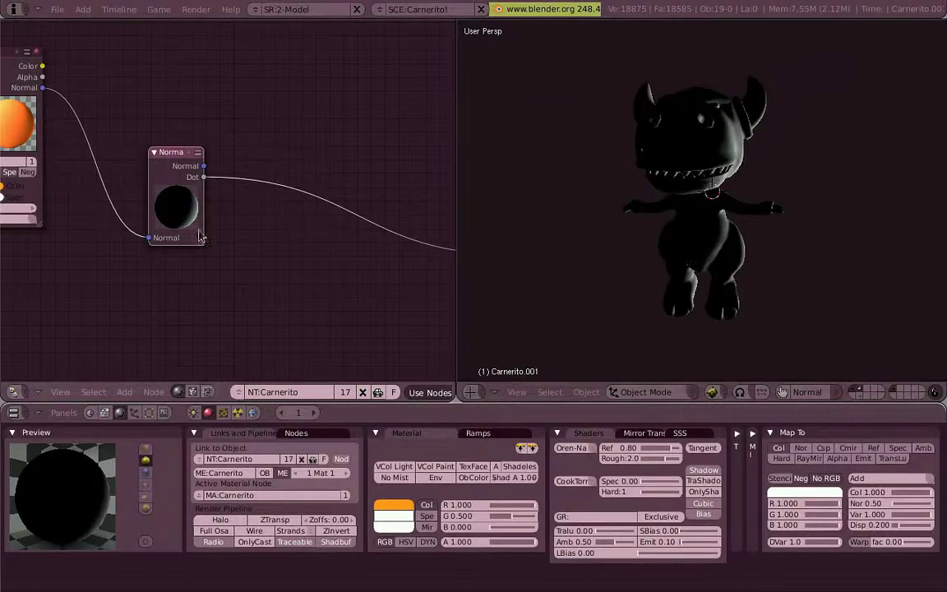
mouse_move(175, 205)
left_mouse_down()
mouse_move(185, 197)
mouse_move(175, 212)
left_mouse_up()
mouse_move(528, 196)
middle_mouse_down()
mouse_move(736, 290)
mouse_move(742, 277)
mouse_move(809, 260)
mouse_move(821, 218)
mouse_move(814, 213)
middle_mouse_up()
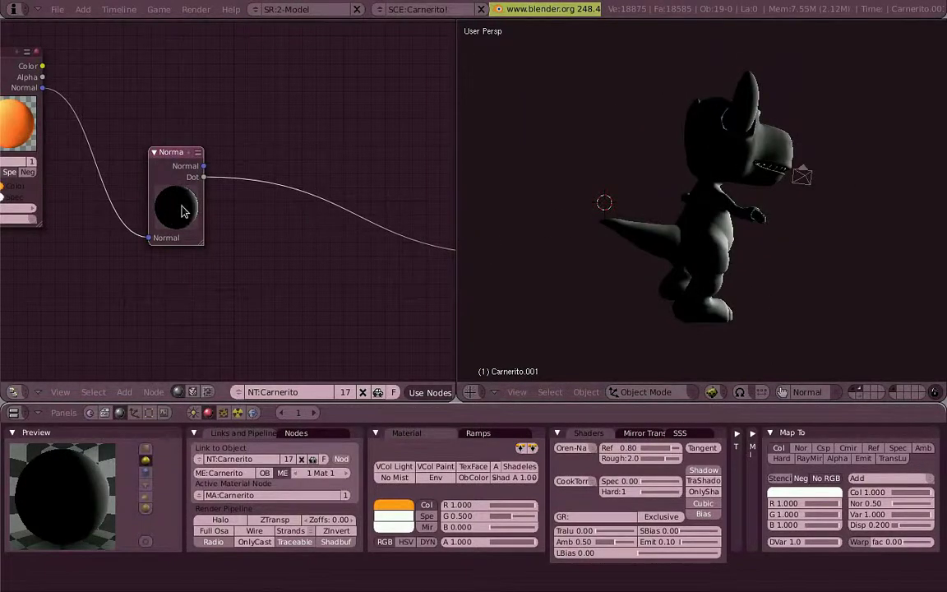
left_click_drag(183, 211, 188, 211)
mouse_move(699, 207)
middle_mouse_down()
mouse_move(733, 205)
mouse_move(588, 207)
mouse_move(760, 267)
middle_mouse_up()
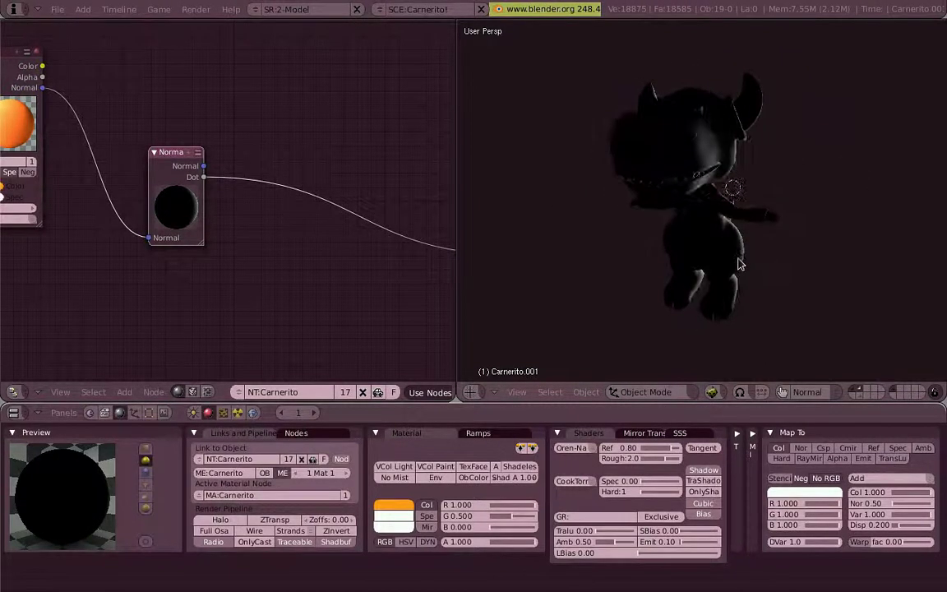
key("KP_0")
scroll(748, 263, "down", 2)
- Add a Mix colour node on the material colour, using the Normal Dot as factor, into the Output
scroll(258, 218, "down", 2)
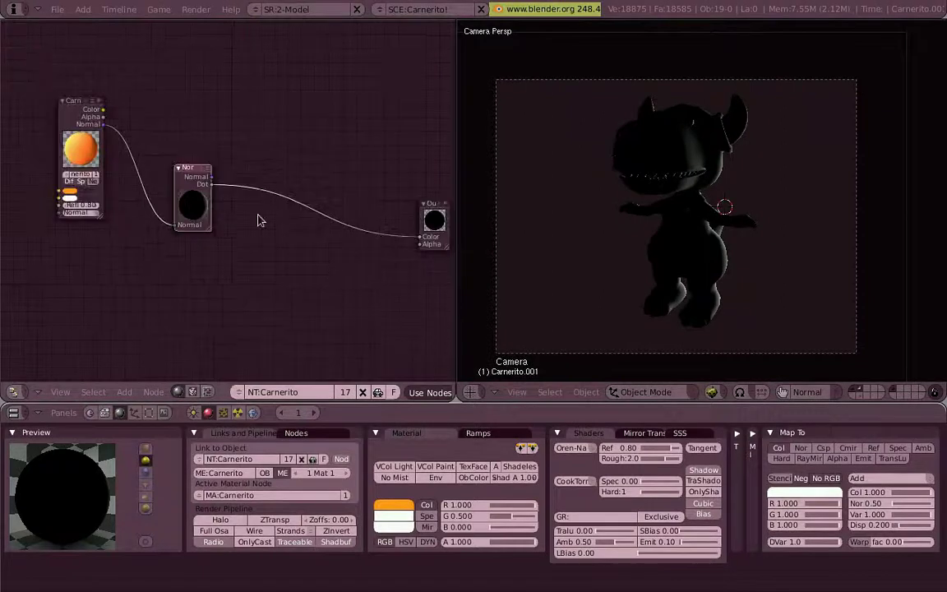
left_click_drag(186, 170, 210, 196)
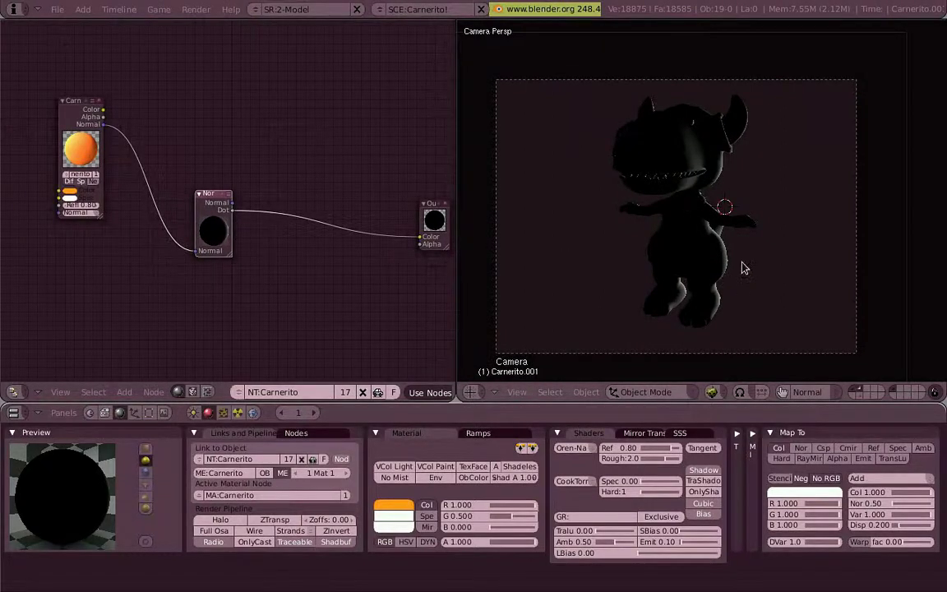
key("space")
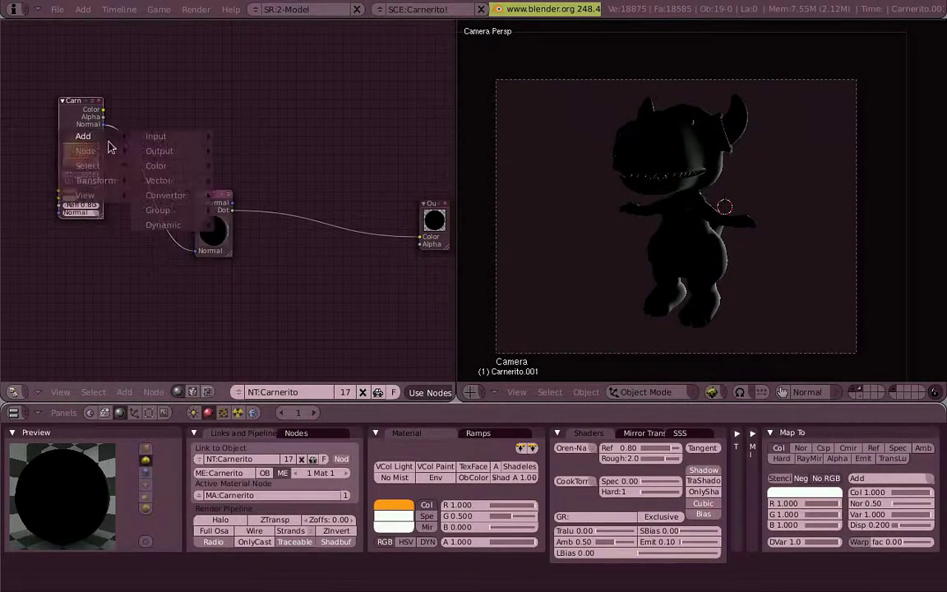
left_click(247, 166)
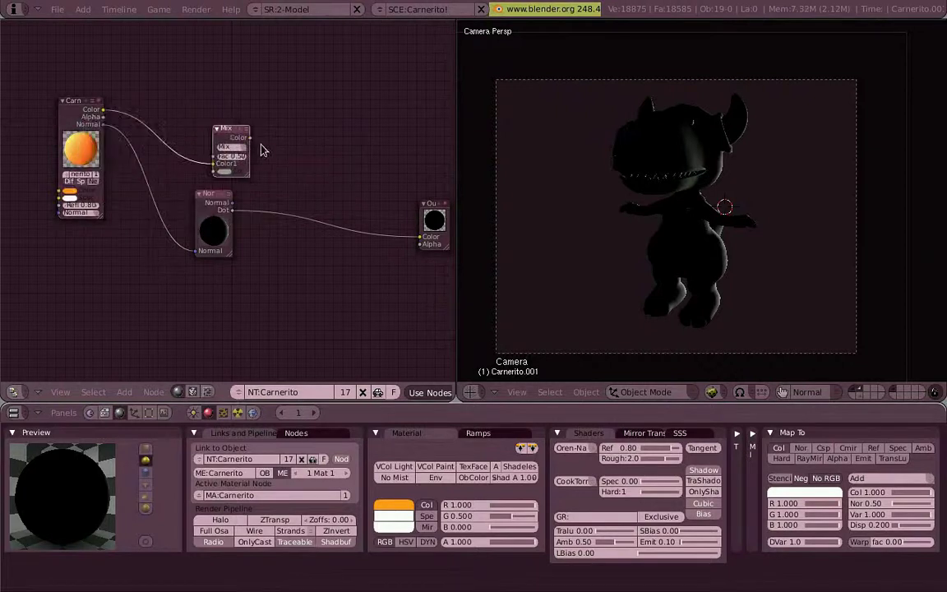
left_click(353, 155)
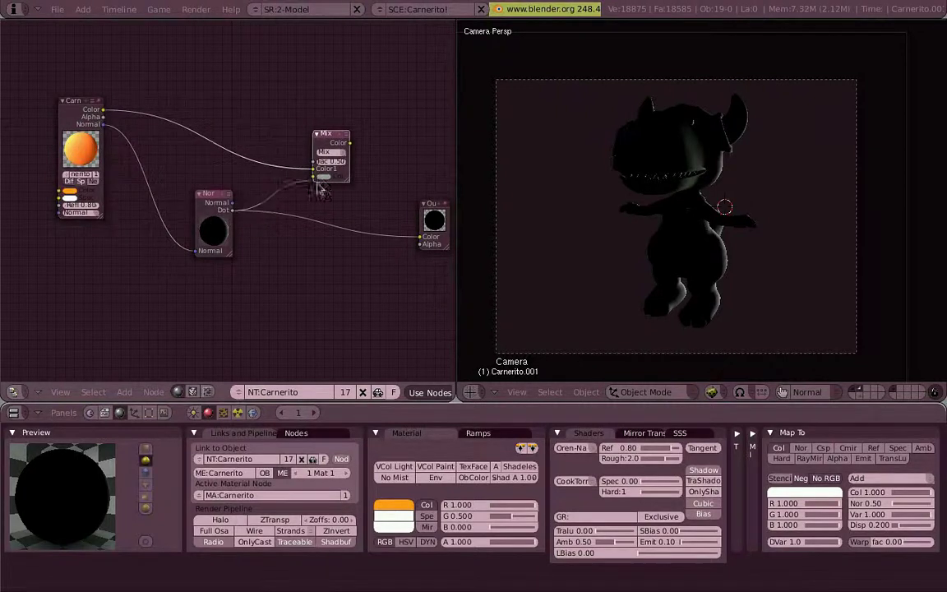
mouse_move(321, 184)
left_mouse_down()
mouse_move(300, 181)
mouse_move(319, 177)
left_mouse_up()
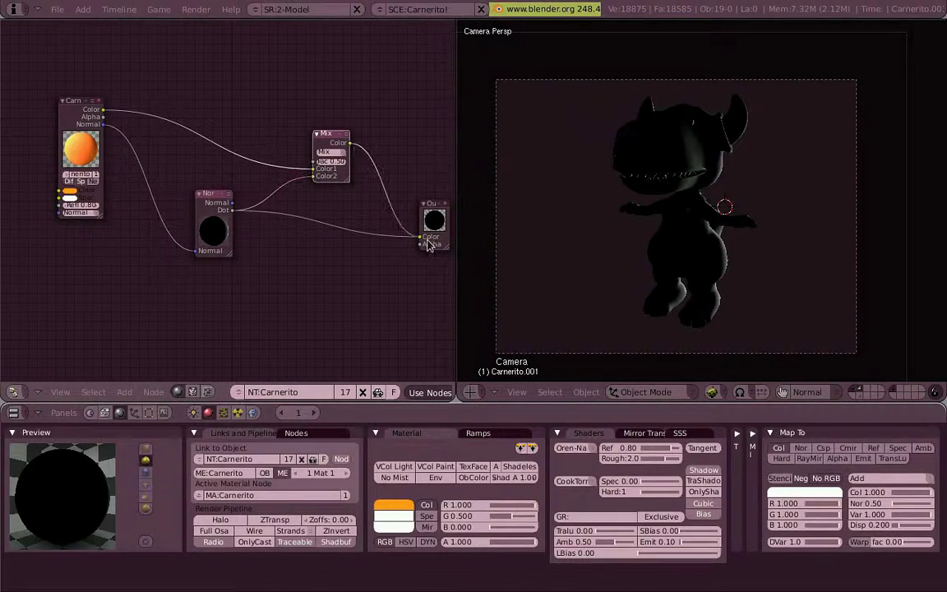
left_click_drag(427, 244, 425, 249)
scroll(774, 228, "up", 1)
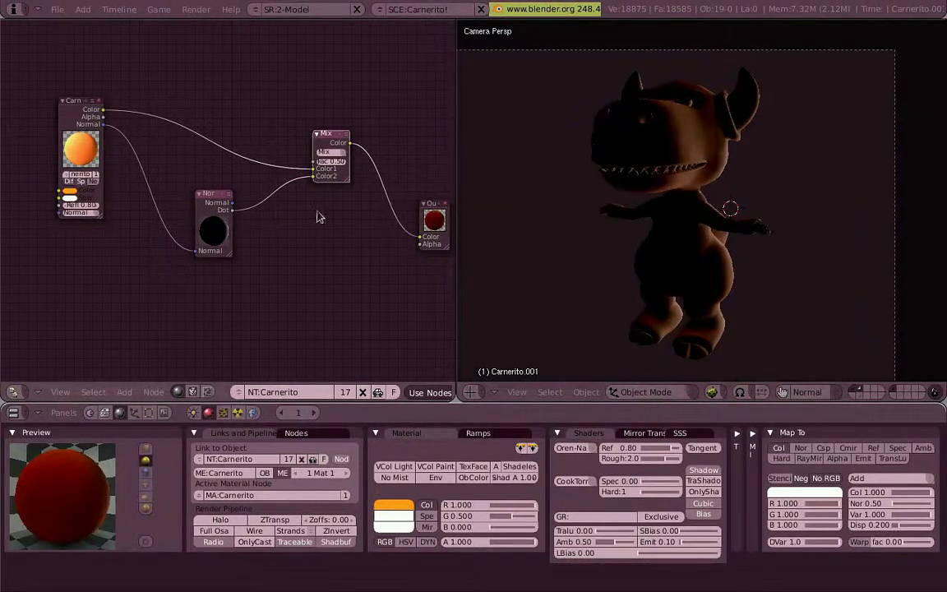
- Set the Mix node's blend type to Add and reconnect the relocated Normal node's Dot to it
left_click(339, 155)
left_click(335, 145)
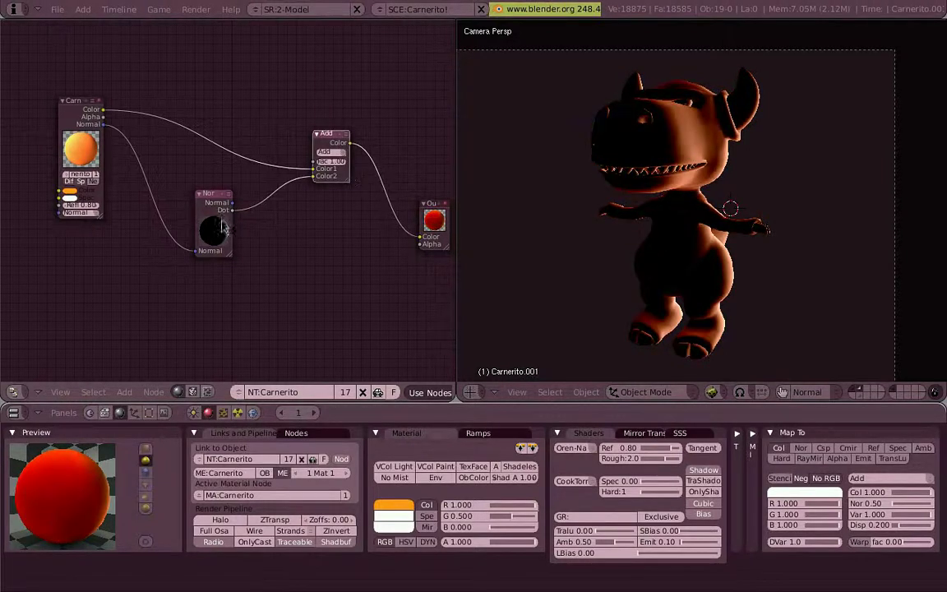
left_click_drag(218, 227, 156, 271)
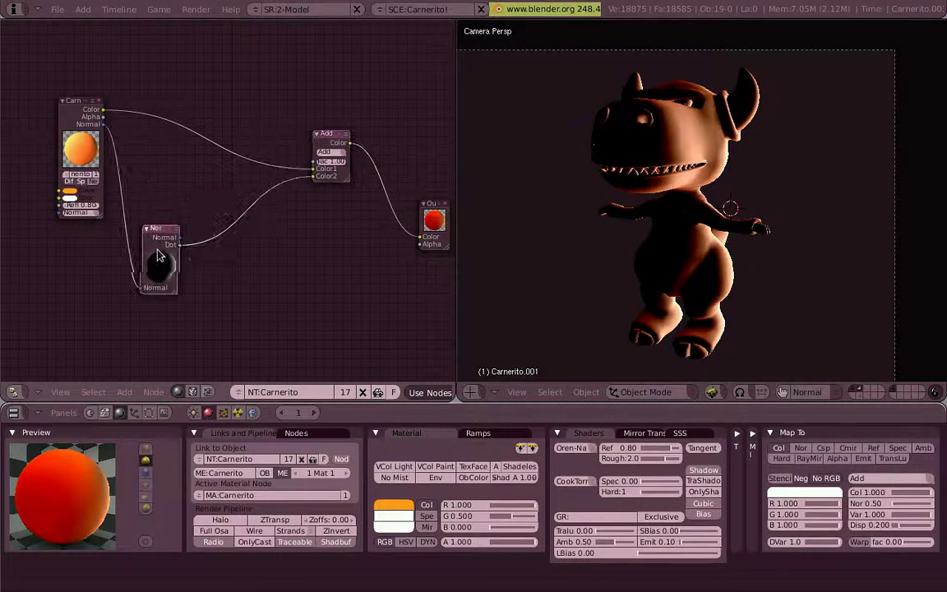
mouse_move(314, 175)
left_mouse_down()
mouse_move(263, 241)
mouse_move(315, 177)
left_mouse_up()
left_click(333, 178)
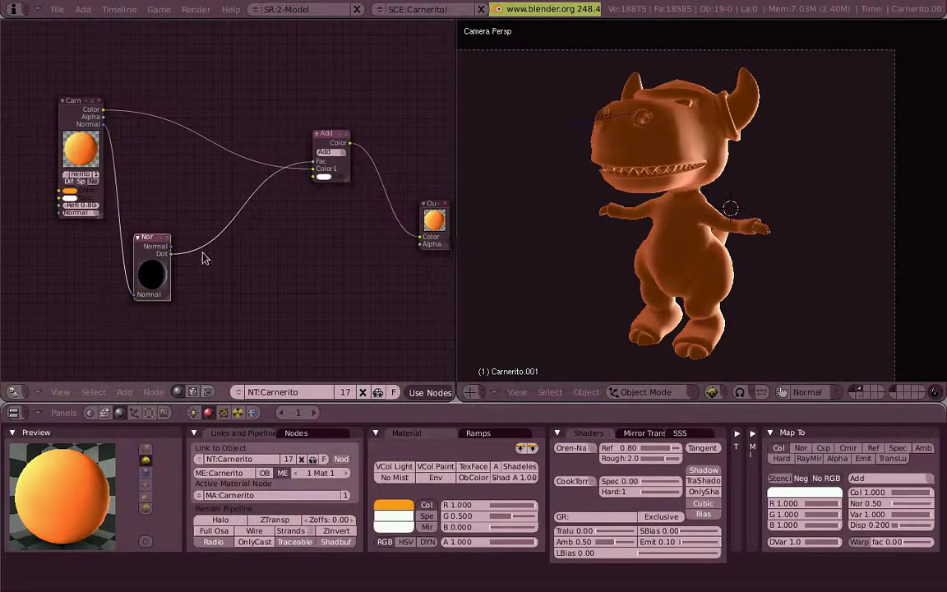
- Add a ColorRamp node beside the Normal node and unlink the Dot from the Add node's Fac
key("space")
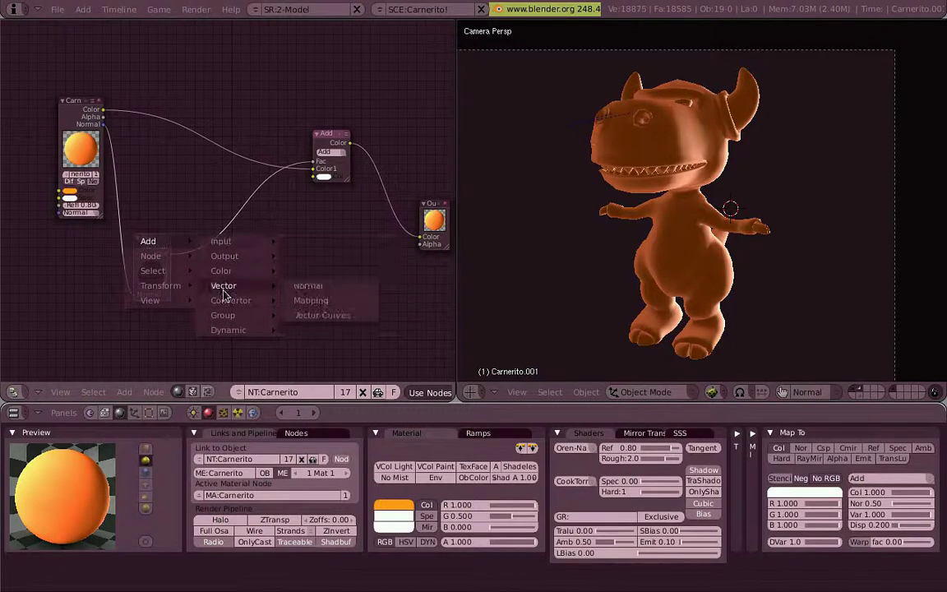
left_click(319, 300)
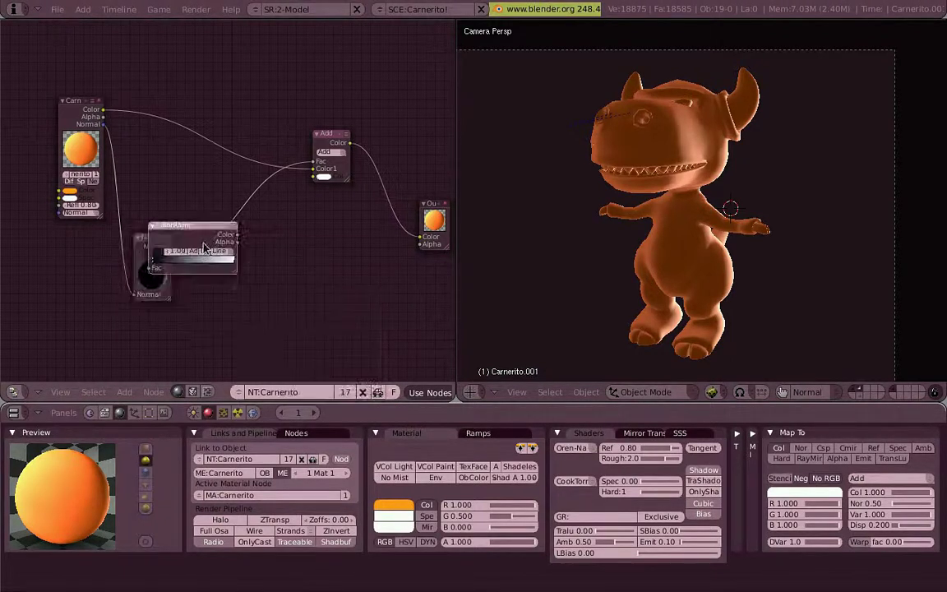
left_click(358, 256)
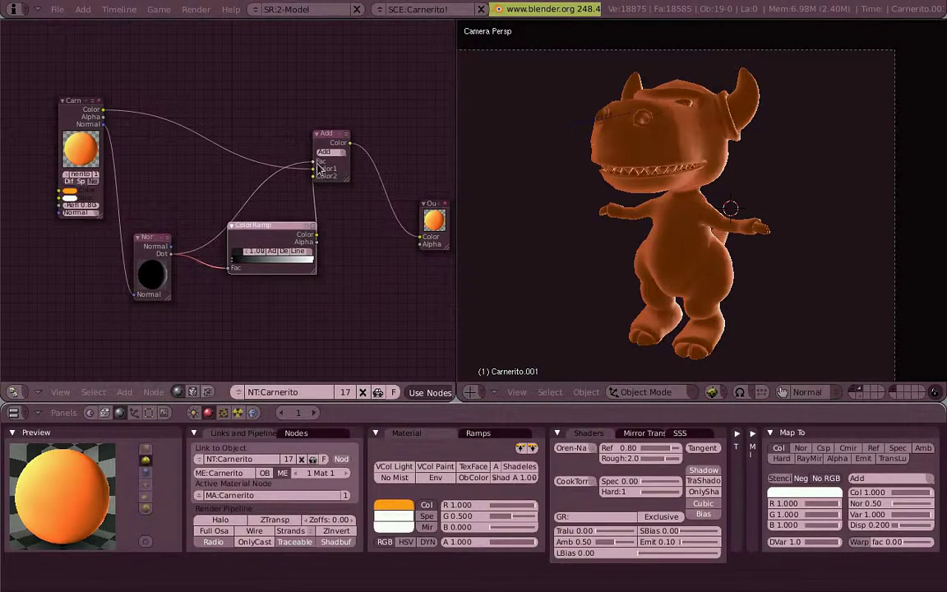
left_click_drag(314, 162, 274, 175)
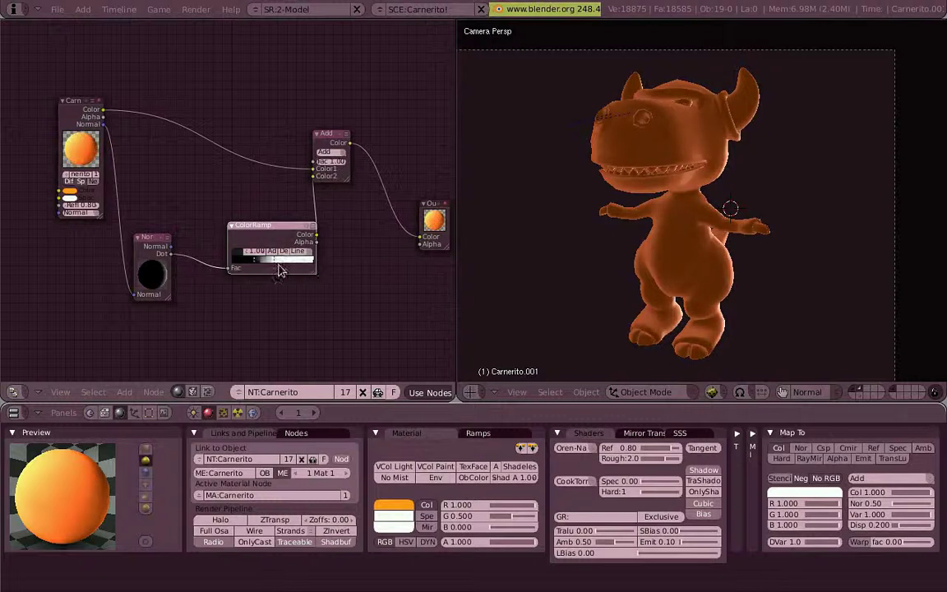
key("grave")
scroll(770, 258, "down", 1)
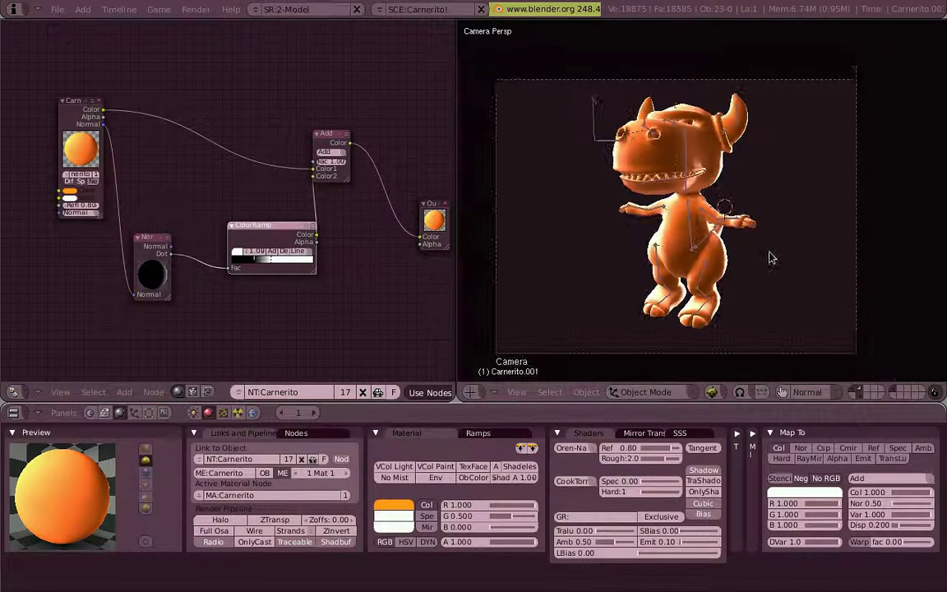
scroll(771, 258, "up", 2)
- Slide the ramp stop right to narrow the rim and adjust the ramp stop colours
left_click_drag(233, 267, 275, 268)
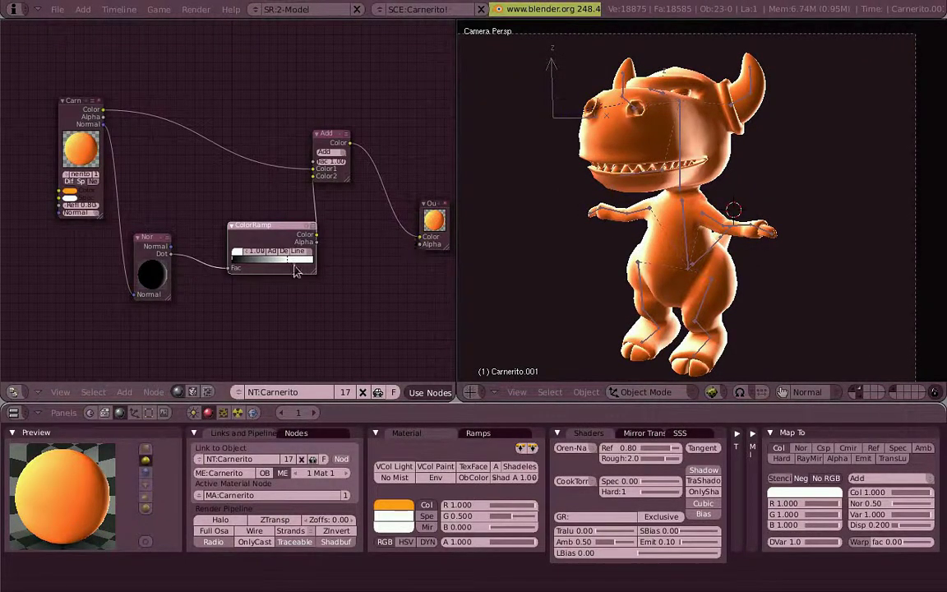
key("g")
key("ctrl+z")
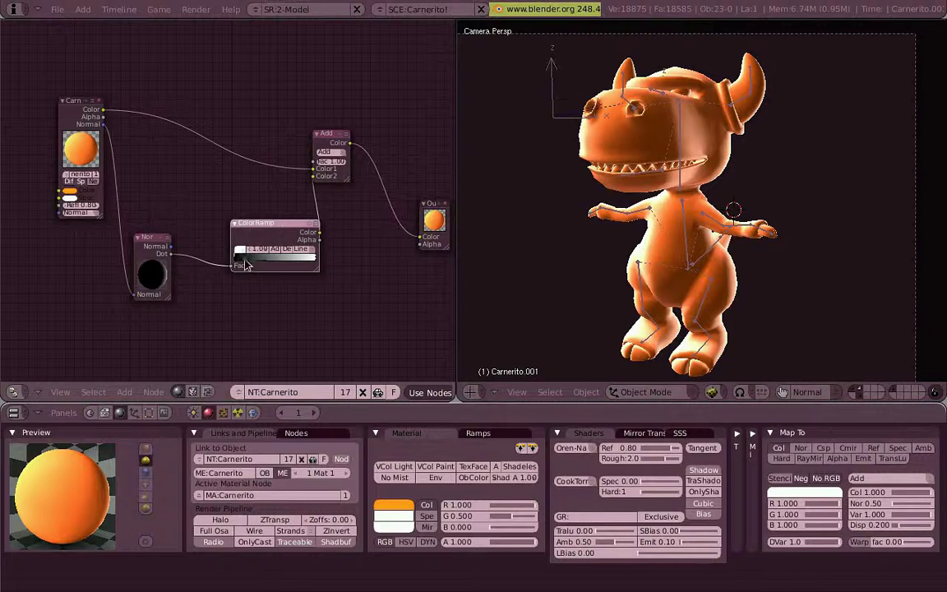
left_click_drag(244, 264, 289, 264)
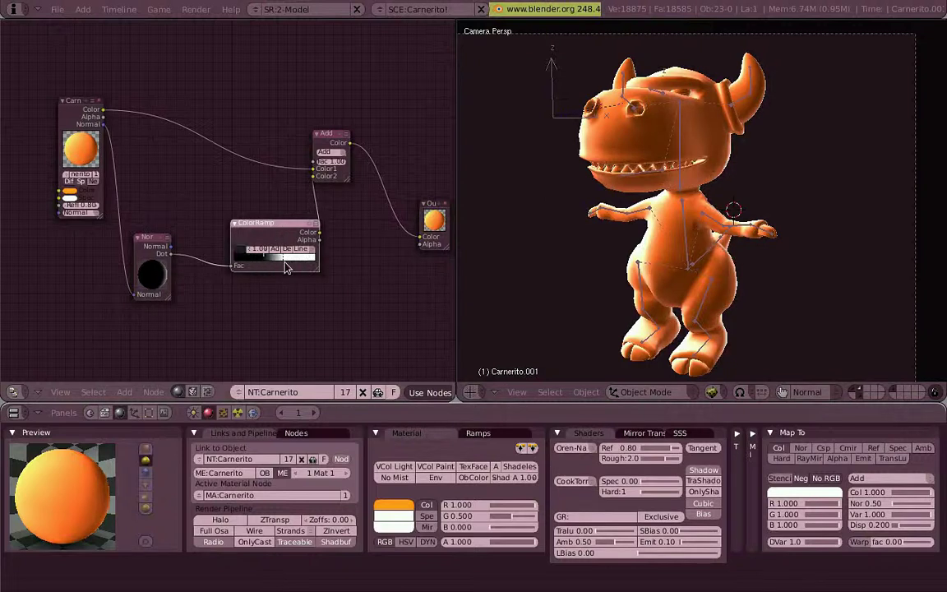
left_click(277, 233)
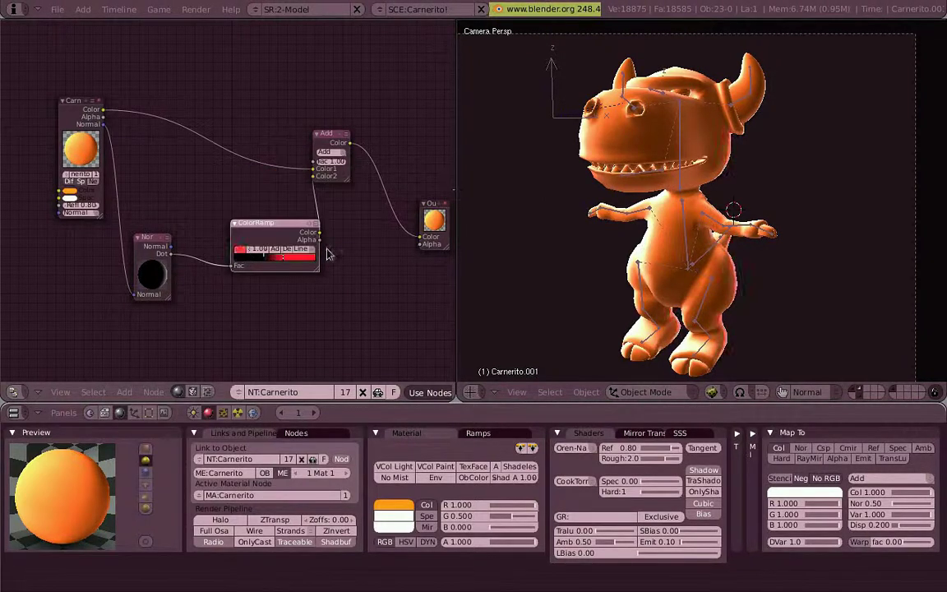
scroll(754, 150, "up", 2)
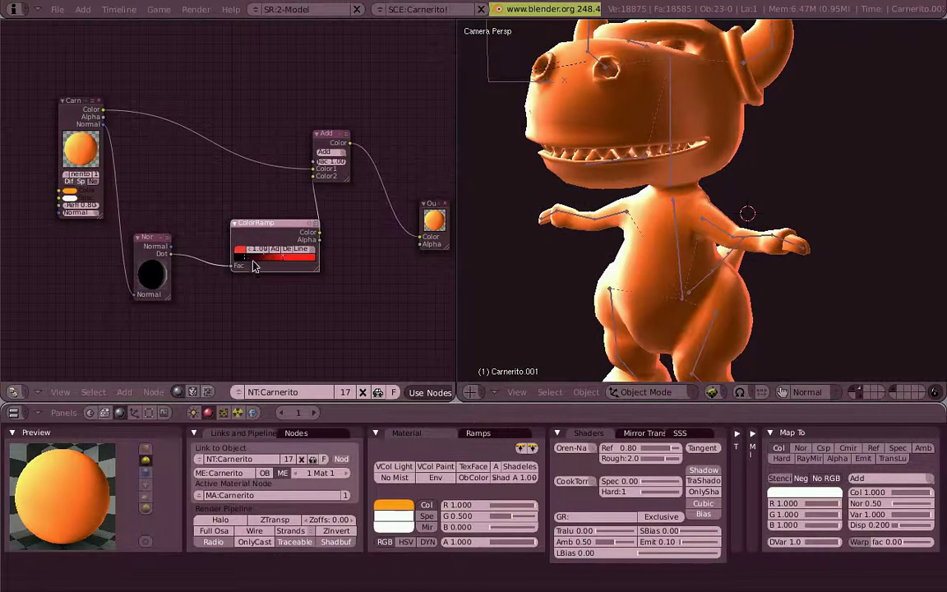
left_click(239, 248)
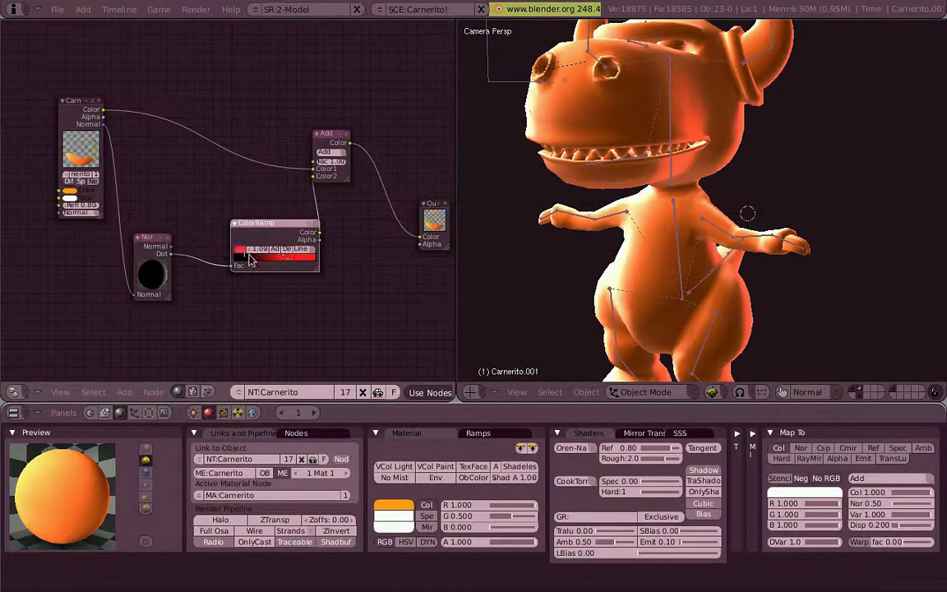
left_click(243, 250)
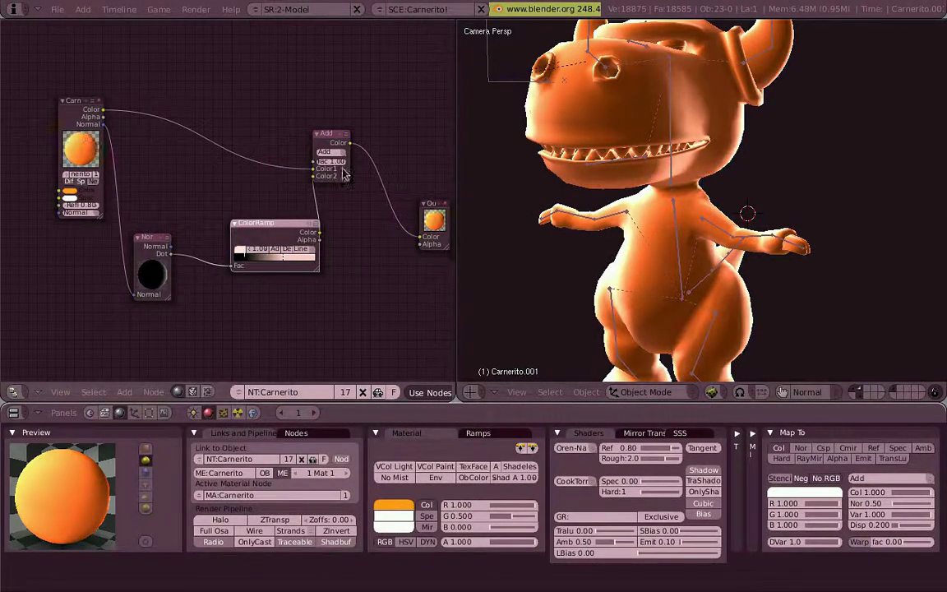
left_click_drag(321, 225, 296, 198)
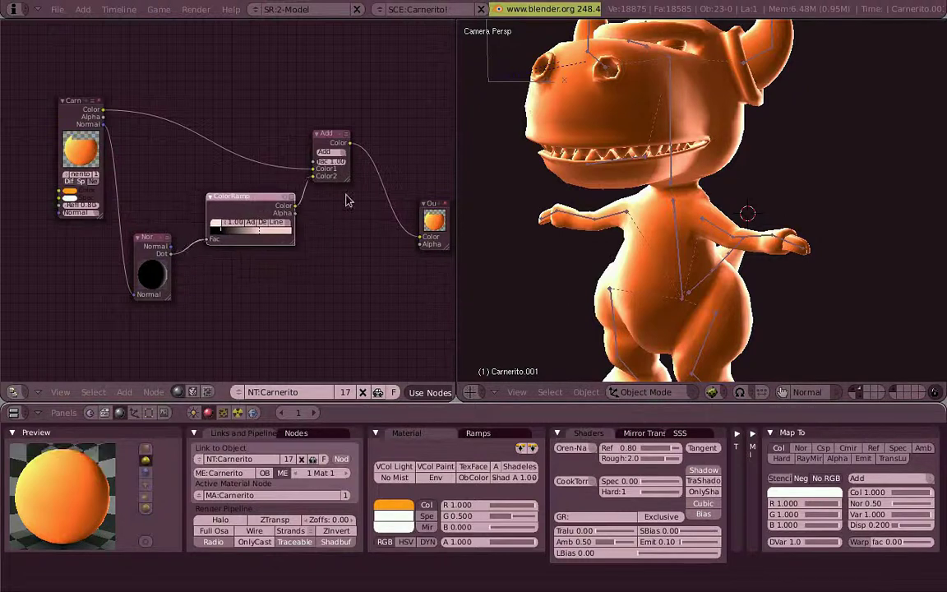
- Re-aim the Normal direction and change the ramp's bright stop from red to blue
key("KP_0")
mouse_move(689, 237)
middle_mouse_down()
mouse_move(627, 212)
mouse_move(765, 230)
mouse_move(455, 219)
mouse_move(630, 226)
middle_mouse_up()
key("KP_0")
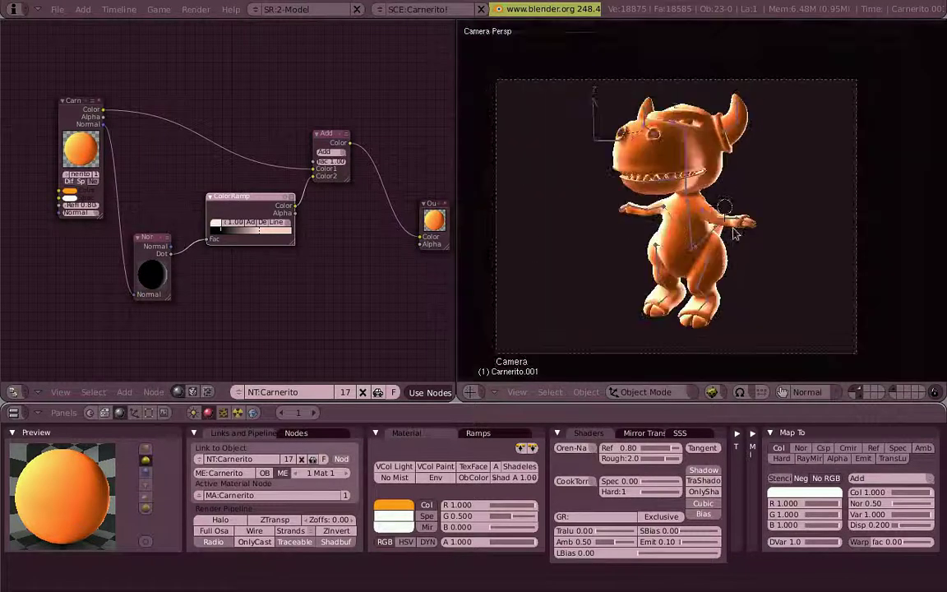
mouse_move(152, 271)
left_mouse_down()
mouse_move(162, 283)
mouse_move(142, 250)
mouse_move(149, 276)
mouse_move(147, 264)
mouse_move(175, 275)
mouse_move(164, 281)
mouse_move(168, 272)
left_mouse_up()
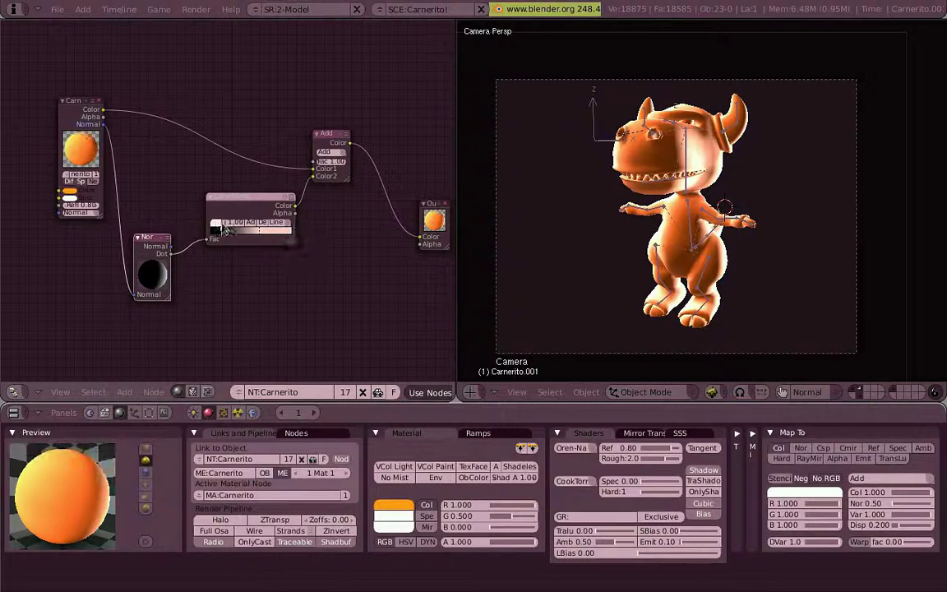
left_click(278, 204)
left_click(259, 217)
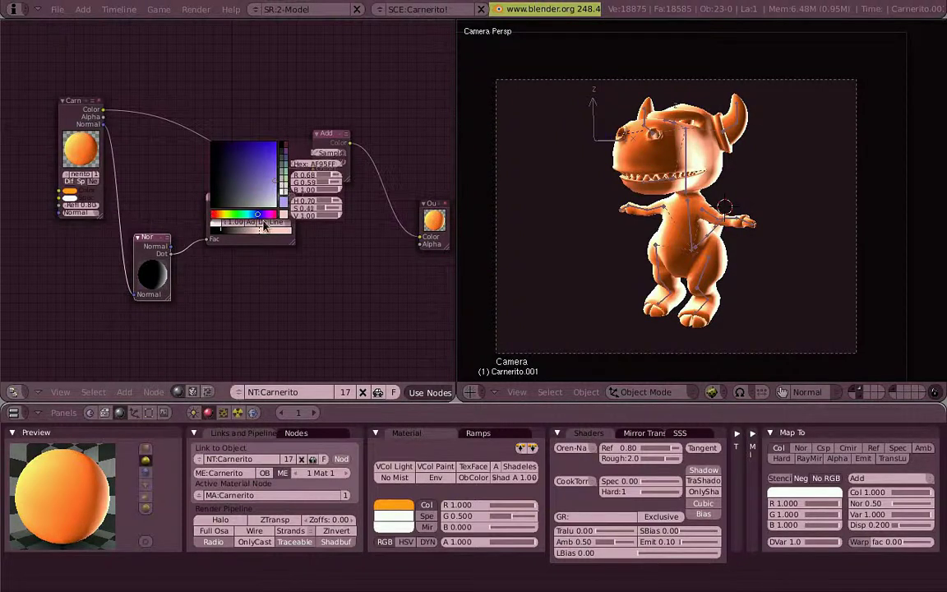
left_click_drag(171, 285, 171, 285)
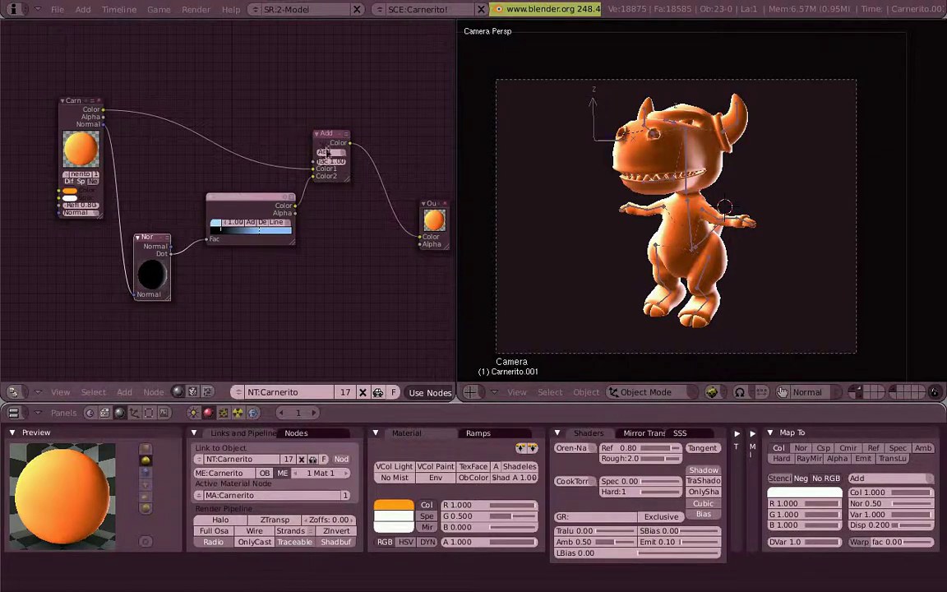
left_click_drag(323, 152, 324, 111)
- Spread the Material, Normal and ColorRamp nodes further apart
middle_click_drag(247, 164, 312, 198)
left_click_drag(191, 205, 100, 215)
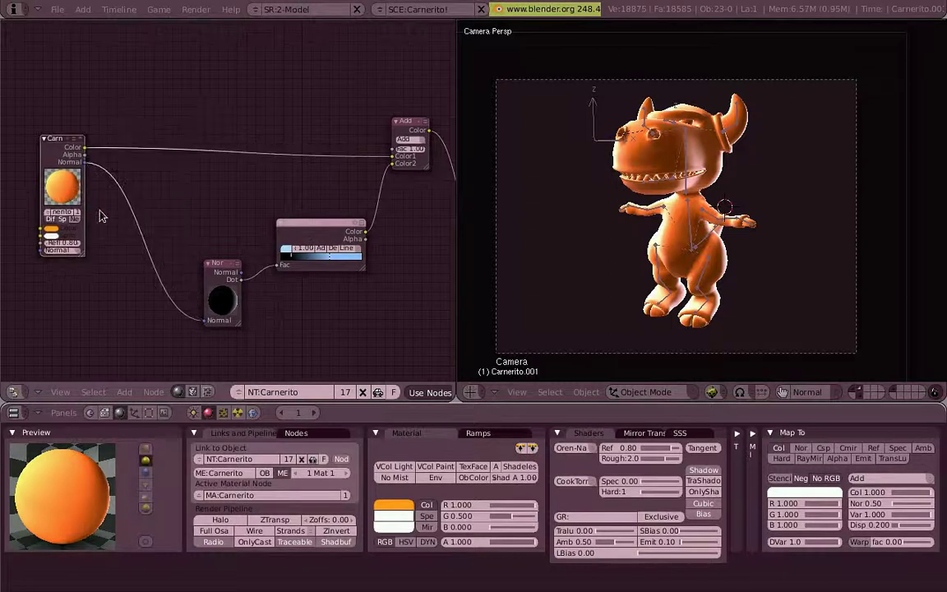
left_click_drag(233, 279, 212, 237)
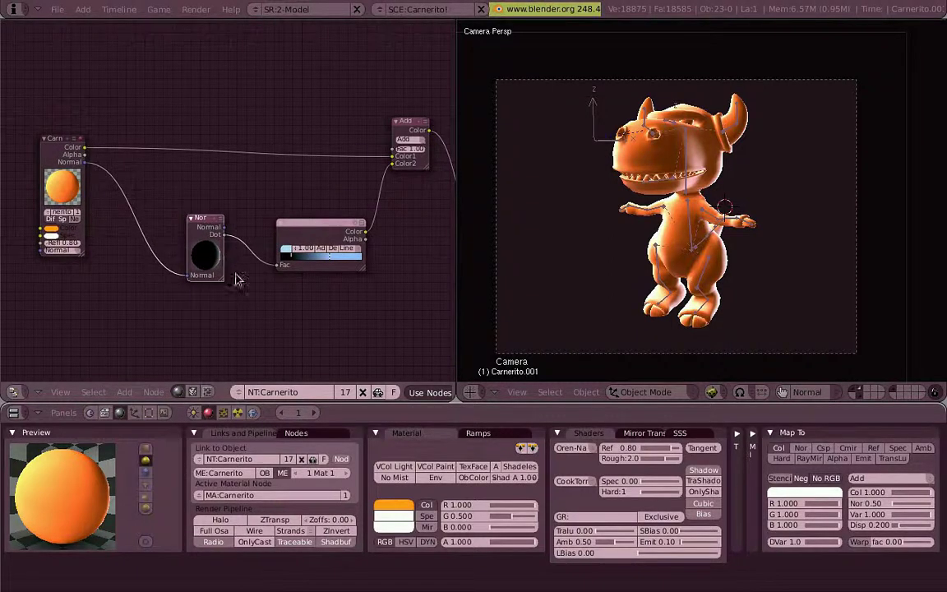
scroll(673, 345, "down", 1)
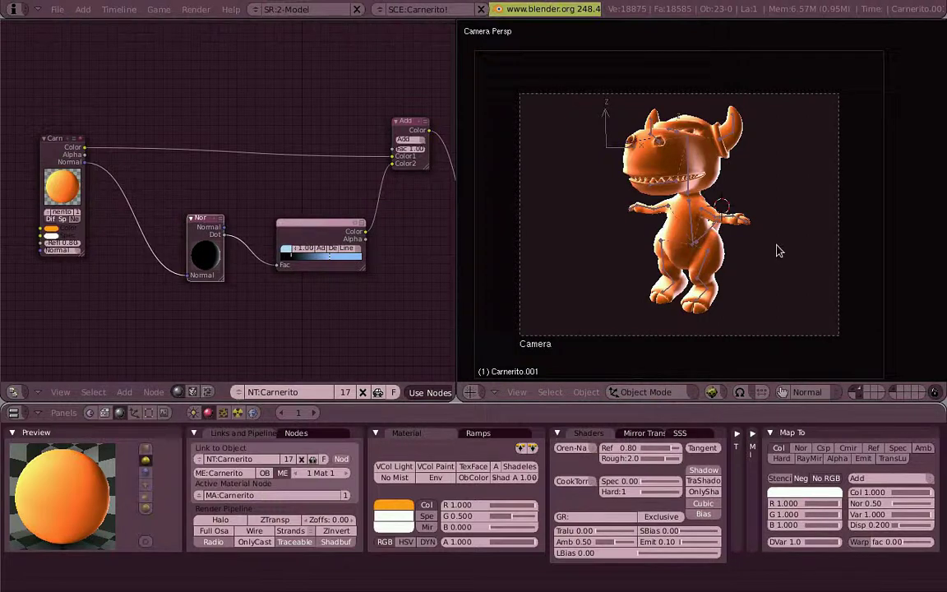
- Preview the character in the game engine, then duplicate the Normal and ColorRamp nodes
key("p")
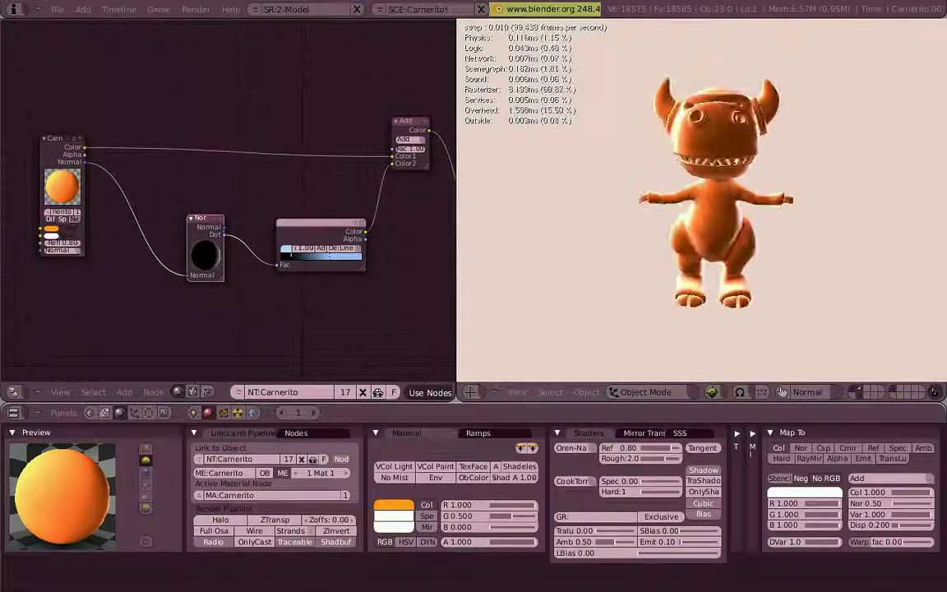
key("Escape")
mouse_move(792, 217)
middle_mouse_down()
mouse_move(816, 203)
mouse_move(716, 251)
mouse_move(794, 249)
mouse_move(743, 247)
middle_mouse_up()
key("KP_0")
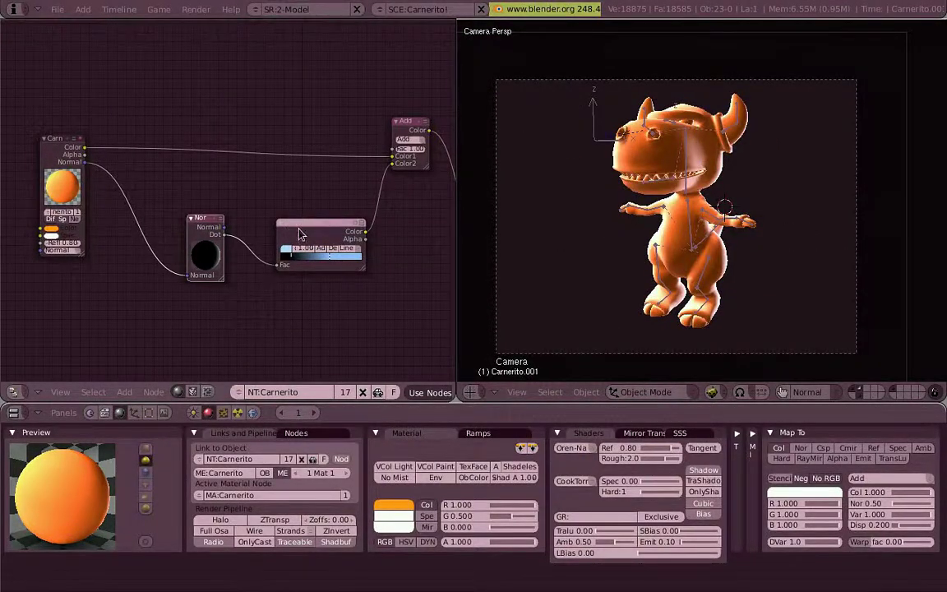
key("shift+d")
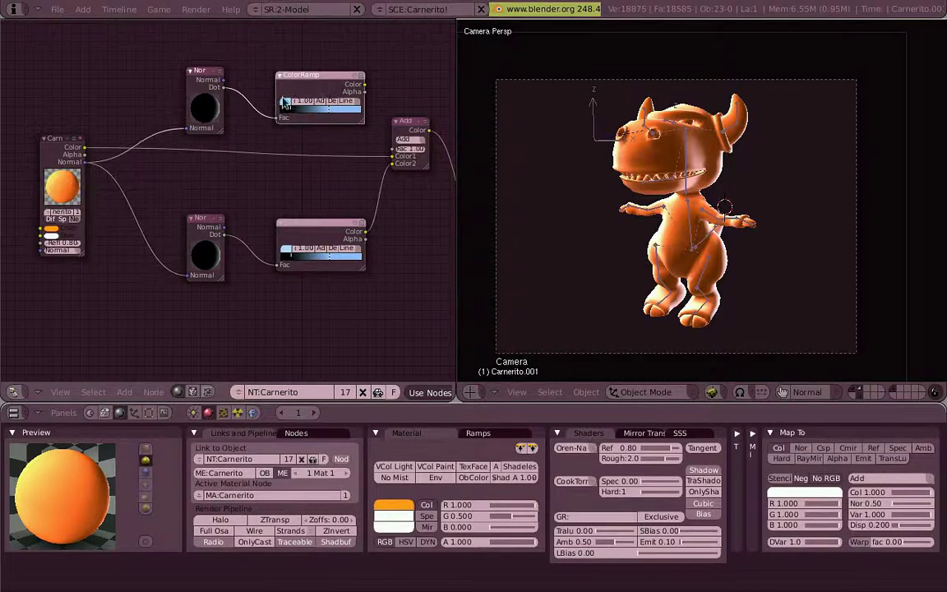
- Place the duplicated pair above the originals and add a second Add node feeding the Output
left_click(283, 76)
middle_click_drag(362, 126, 222, 140)
left_click(369, 261)
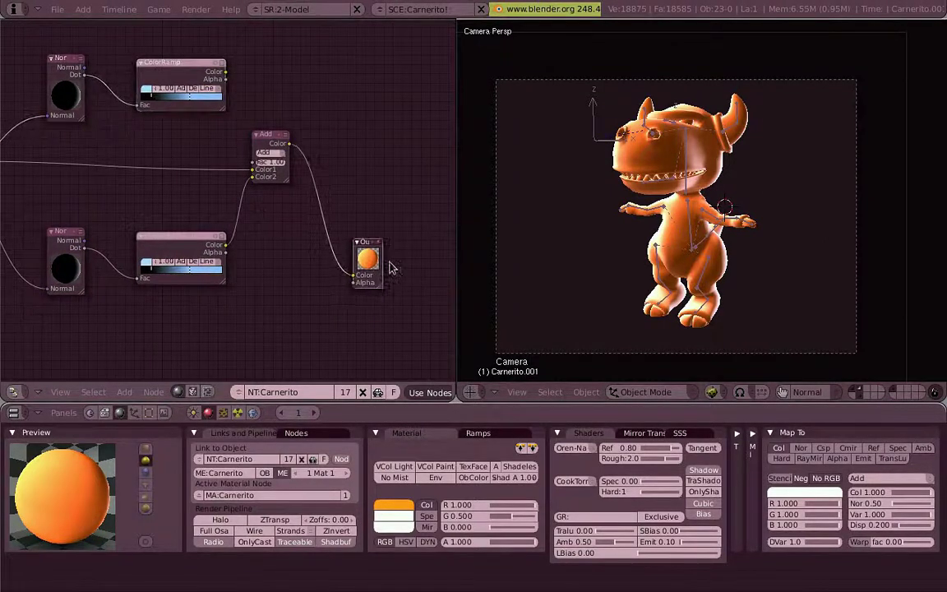
left_click_drag(391, 267, 459, 197)
left_click_drag(292, 157, 286, 206)
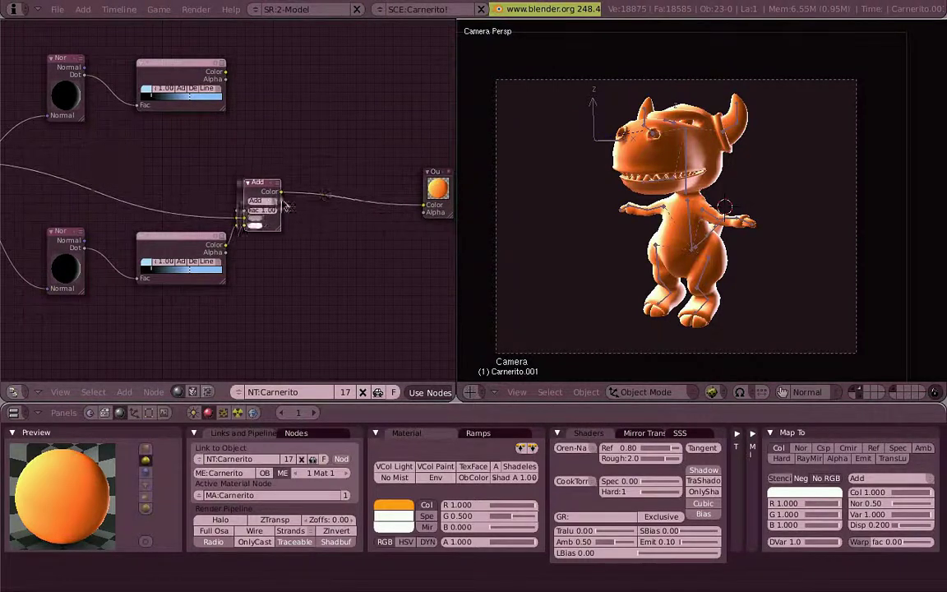
key("shift+d")
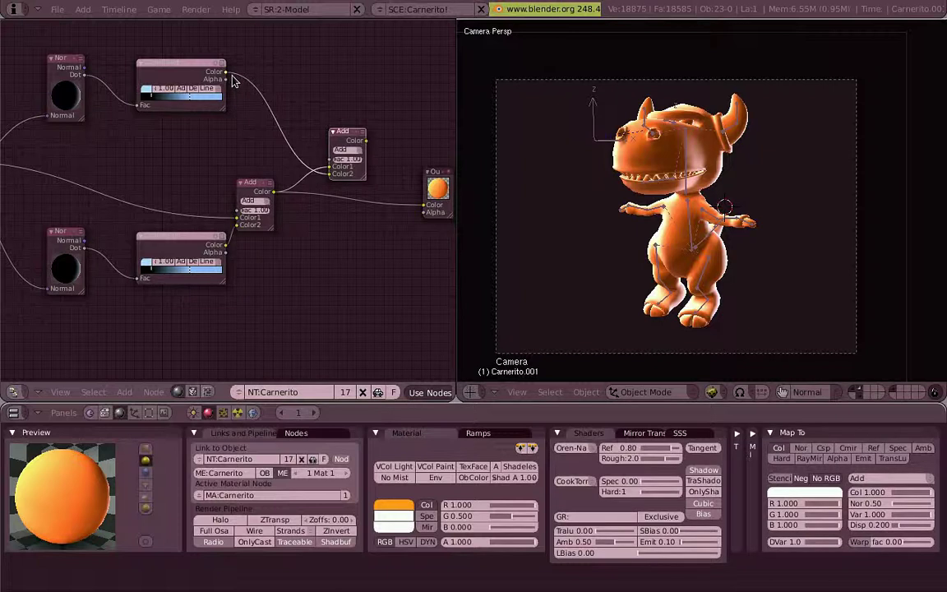
left_click_drag(421, 203, 423, 205)
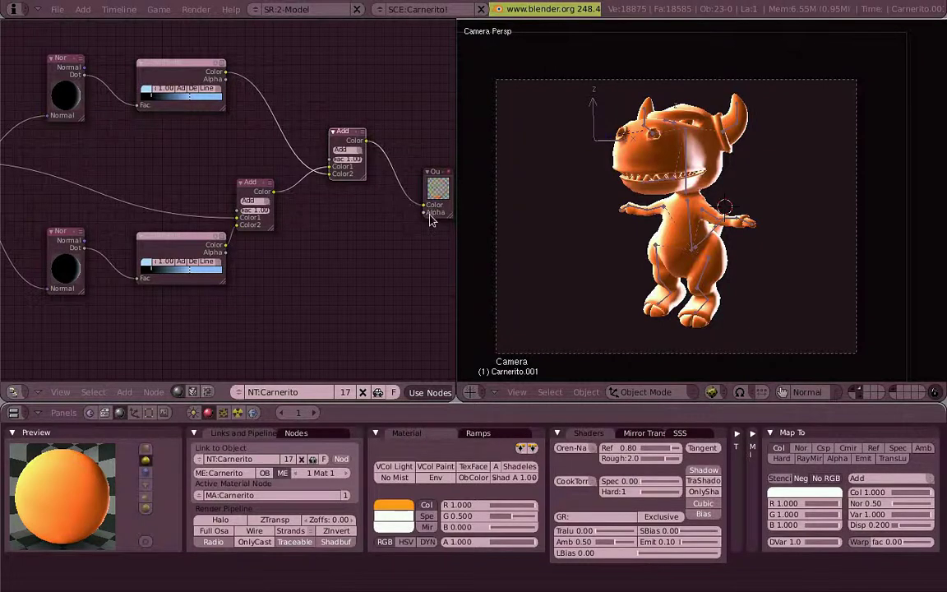
- Recolour the upper ramp orange-to-dark and re-aim the upper Normal node's direction
mouse_move(76, 95)
left_mouse_down()
mouse_move(66, 84)
mouse_move(73, 97)
left_mouse_up()
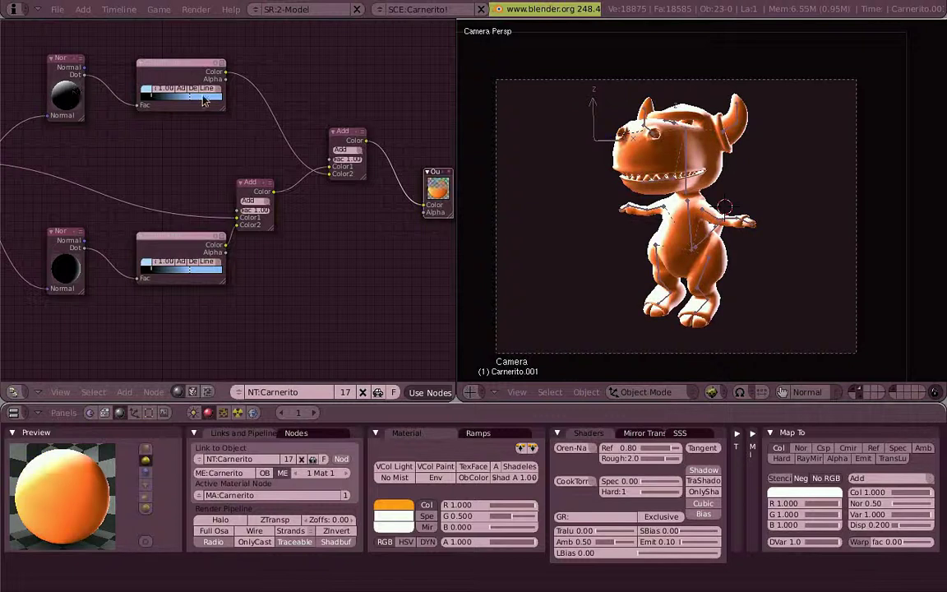
left_click(155, 91)
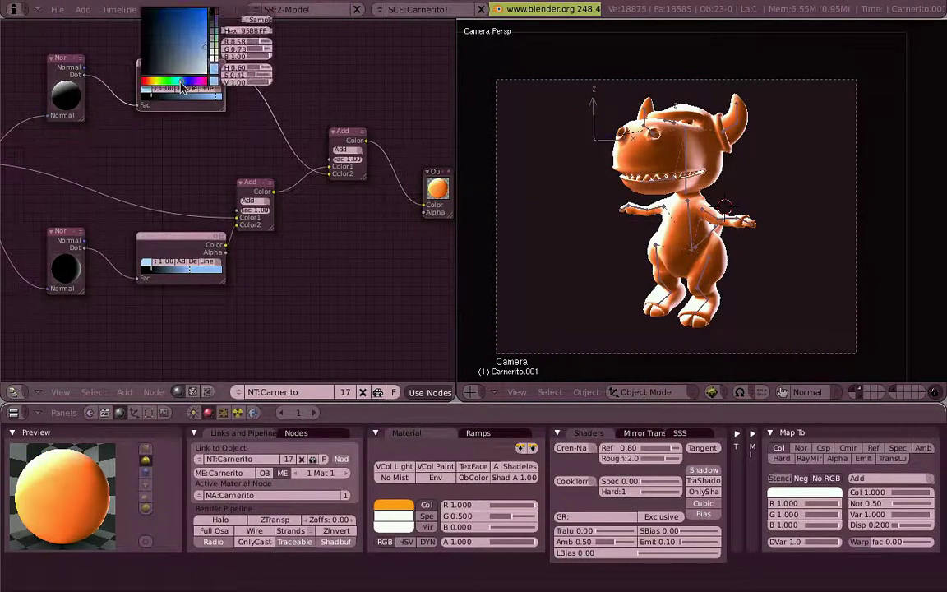
left_click(154, 80)
left_click(149, 82)
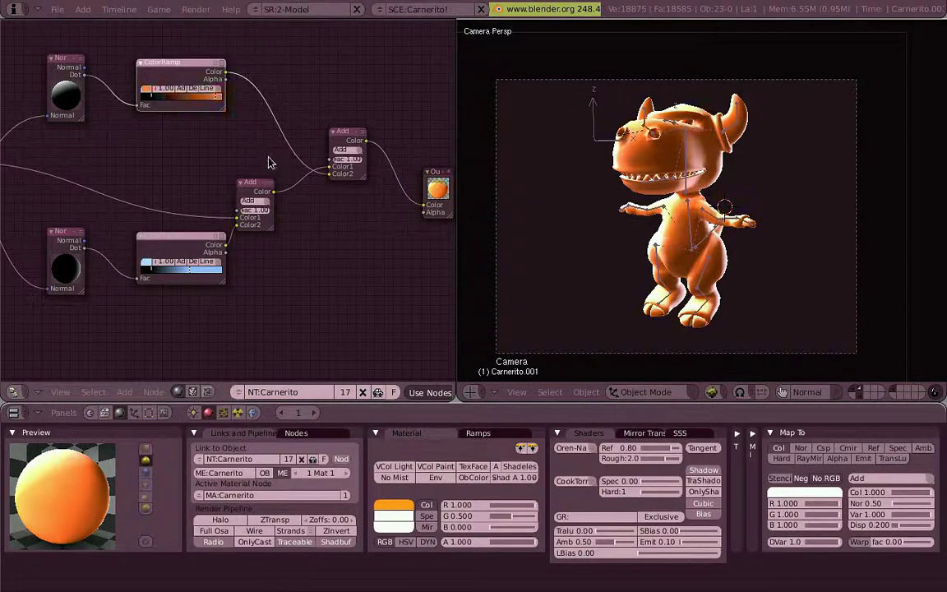
left_click_drag(71, 99, 251, 122)
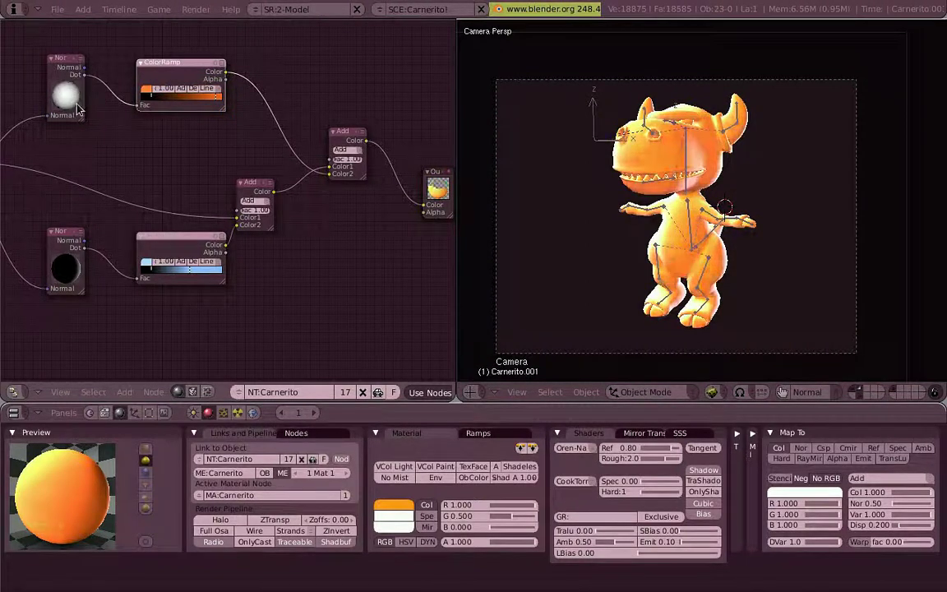
- Switch the combining node to Multiply and re-aim the top Normal direction
left_click(355, 154)
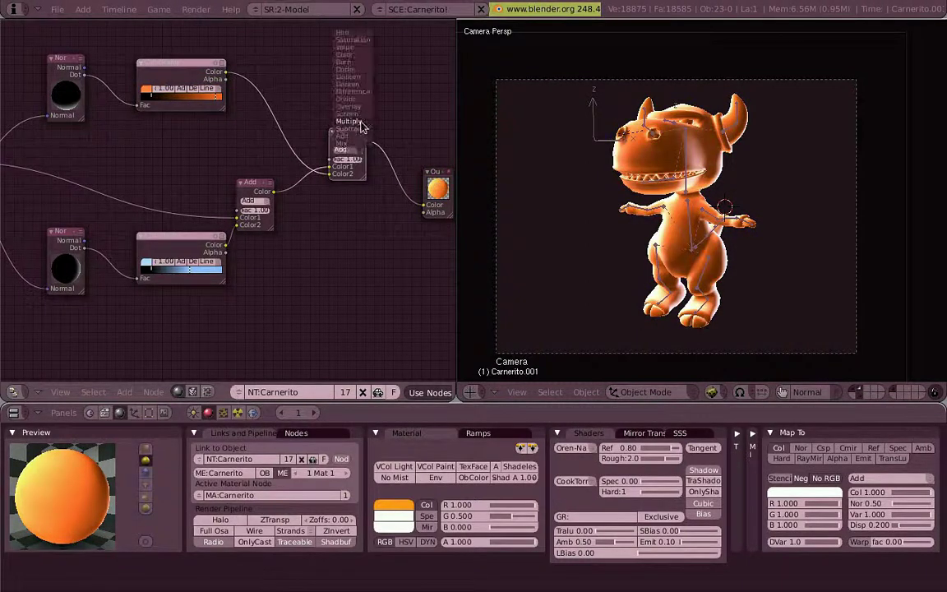
left_click(321, 127)
left_click(69, 95)
mouse_move(69, 95)
left_mouse_down()
mouse_move(69, 105)
mouse_move(66, 83)
left_mouse_up()
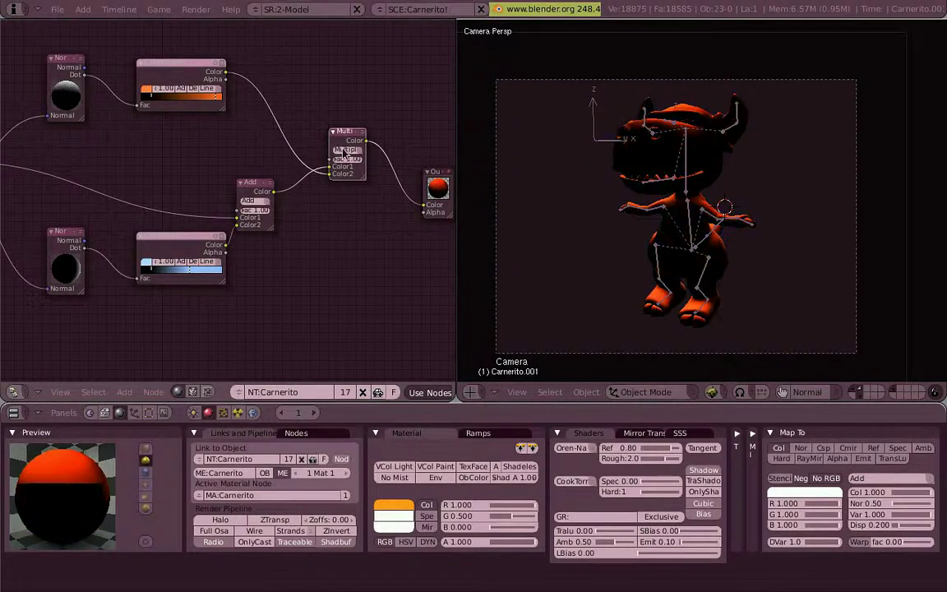
- Change the combining node to Screen, make the top ramp green, and re-aim its Normal to shift the glow
left_click(345, 149)
left_click(326, 116)
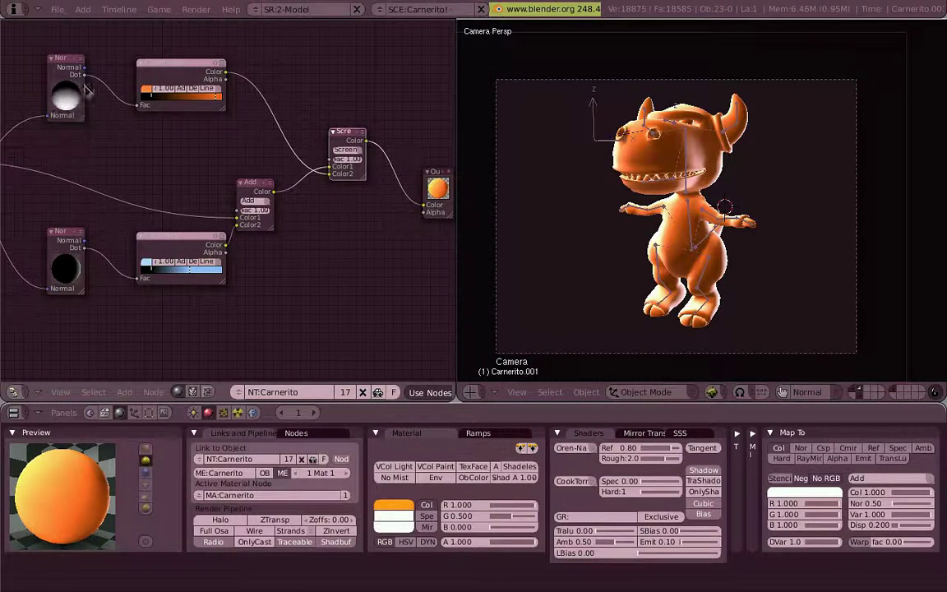
left_click(180, 88)
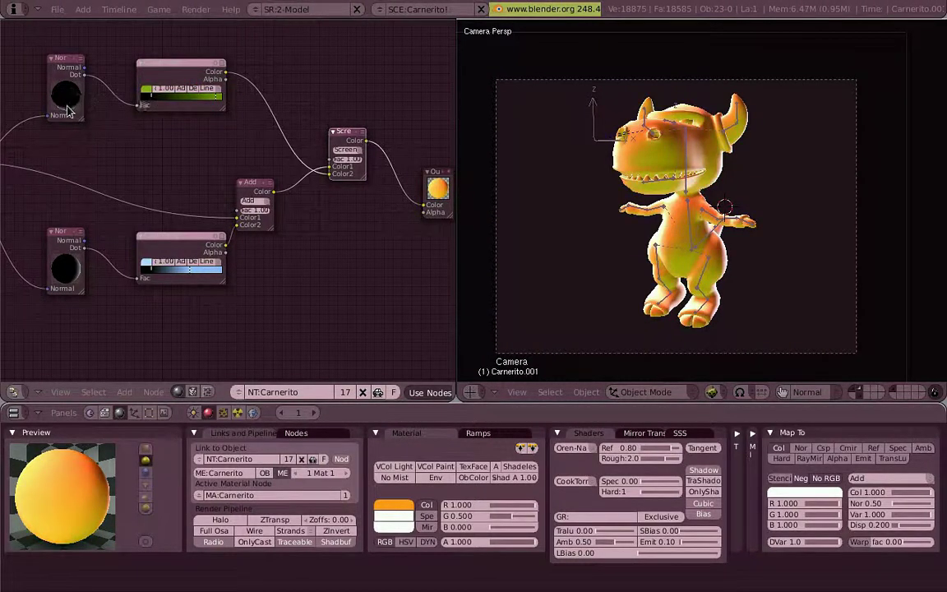
left_click_drag(68, 111, 67, 102)
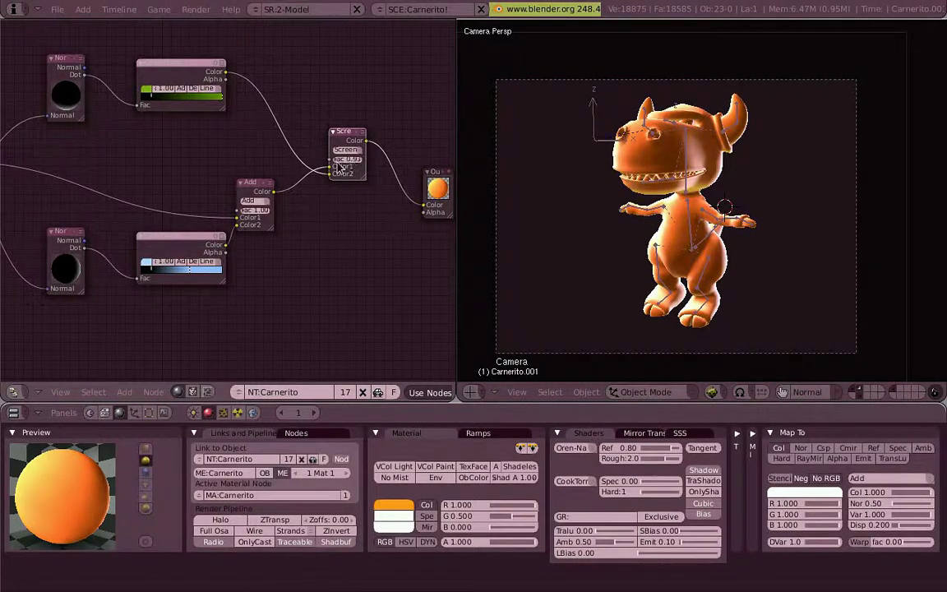
mouse_move(588, 155)
middle_mouse_down()
mouse_move(585, 110)
mouse_move(610, 136)
middle_mouse_up()
scroll(585, 110, "up", 3)
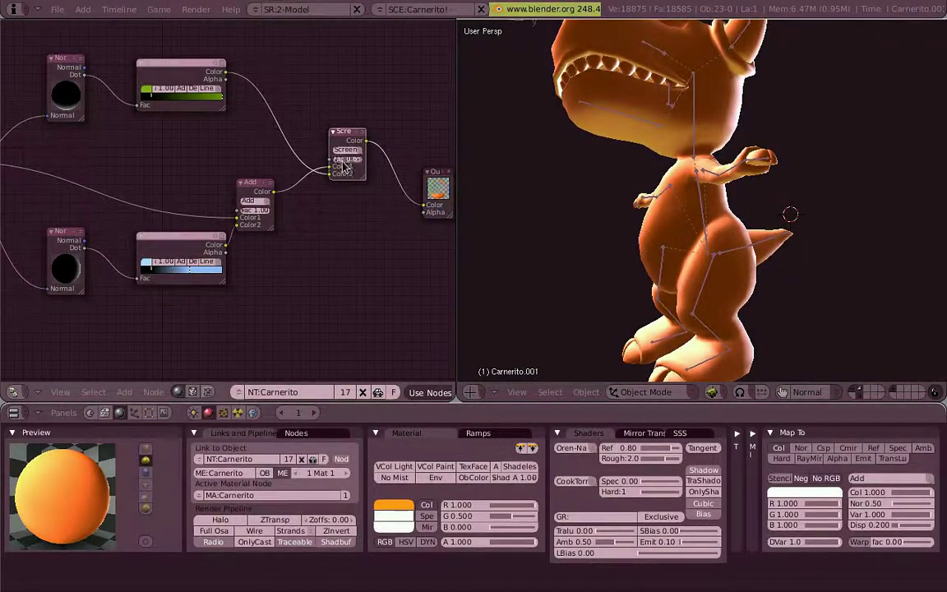
- Duplicate the Screen node to merge in the extra green rim branch and route its result into the Output
middle_click_drag(441, 204, 349, 187)
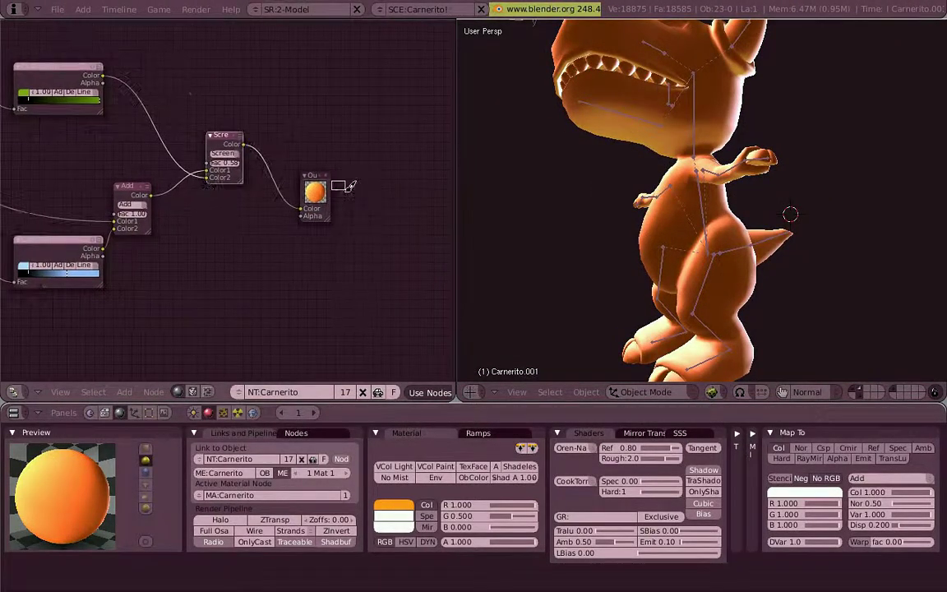
middle_click_drag(269, 185, 344, 226)
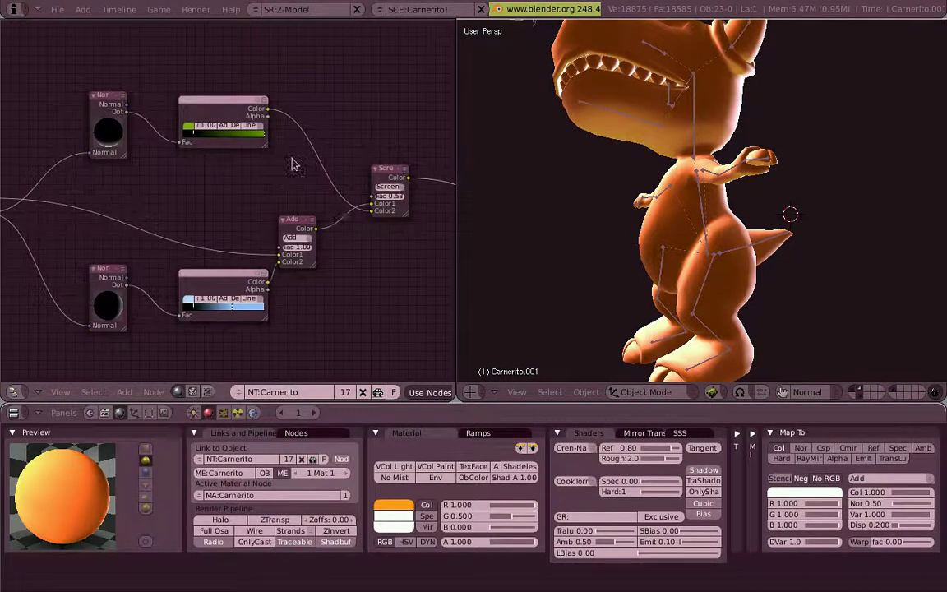
middle_click_drag(85, 63, 106, 134)
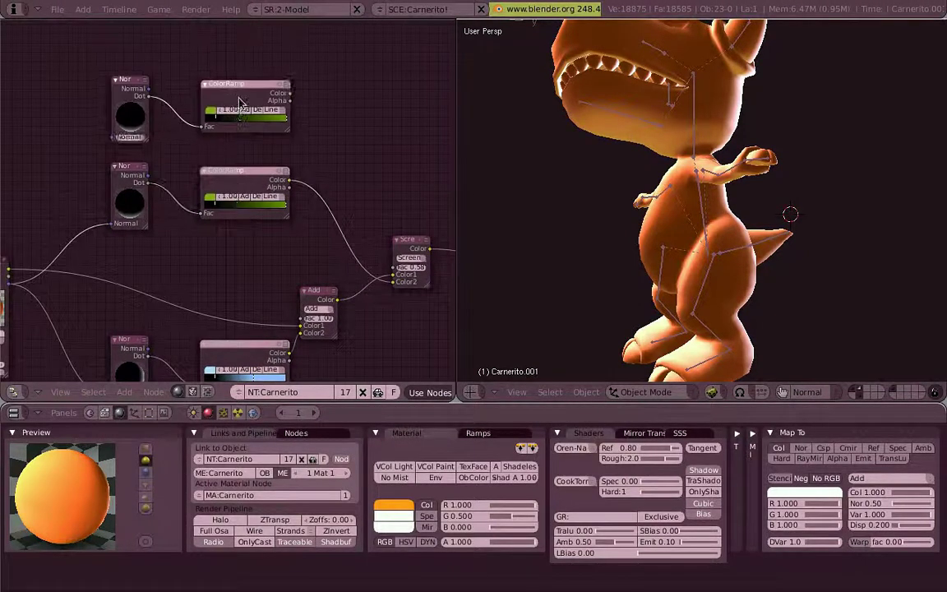
middle_click_drag(240, 140, 115, 127)
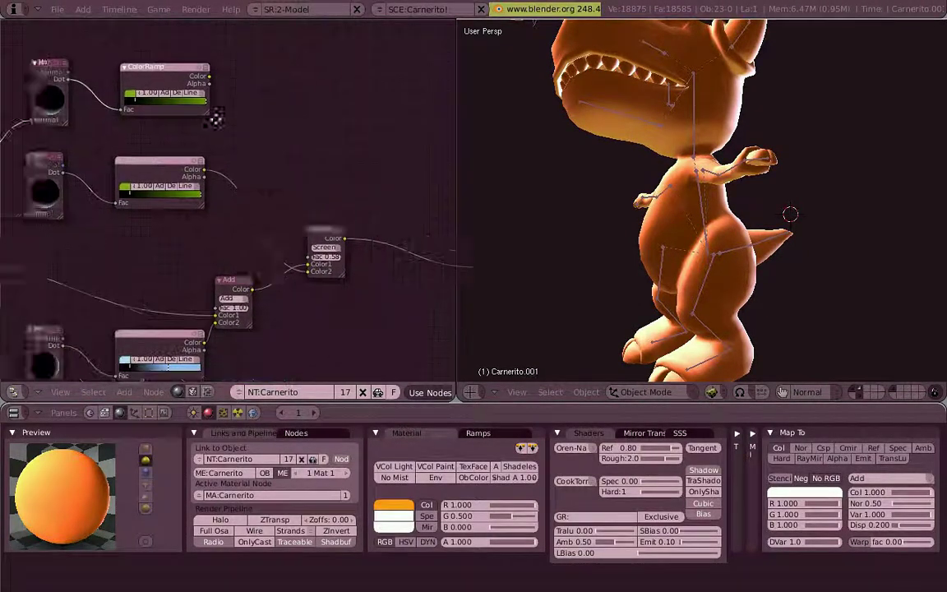
key("shift+d")
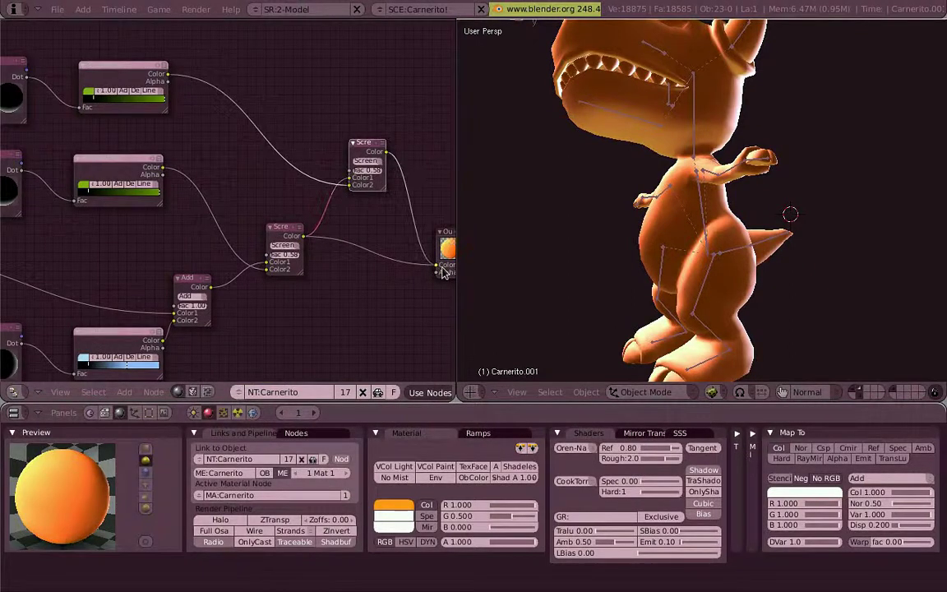
left_click_drag(442, 272, 442, 203)
mouse_move(764, 214)
middle_mouse_down()
mouse_move(687, 231)
mouse_move(781, 226)
middle_mouse_up()
middle_click_drag(111, 133, 224, 156)
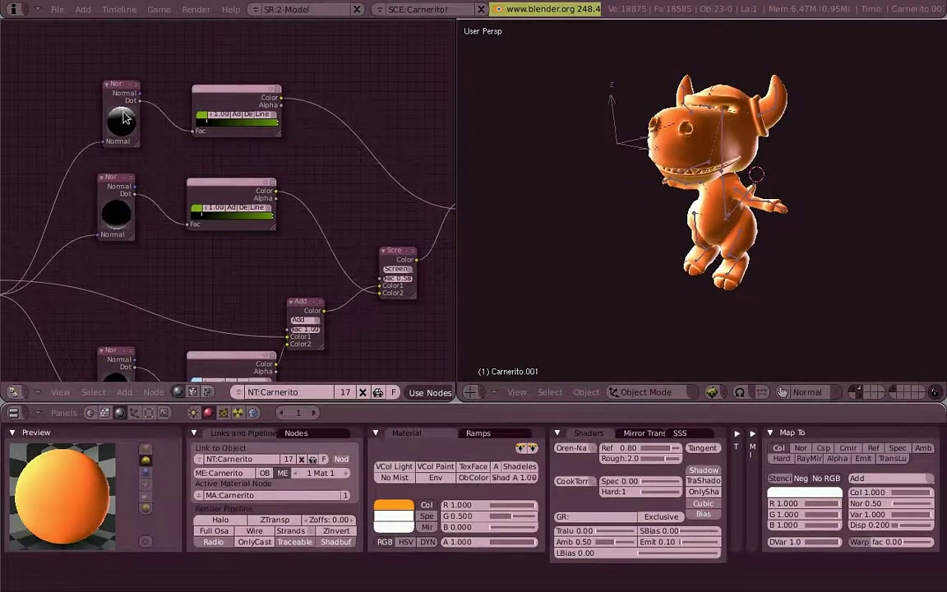
- Change the top ColorRamp's colour from green to a light blue
left_click(209, 118)
left_click(235, 107)
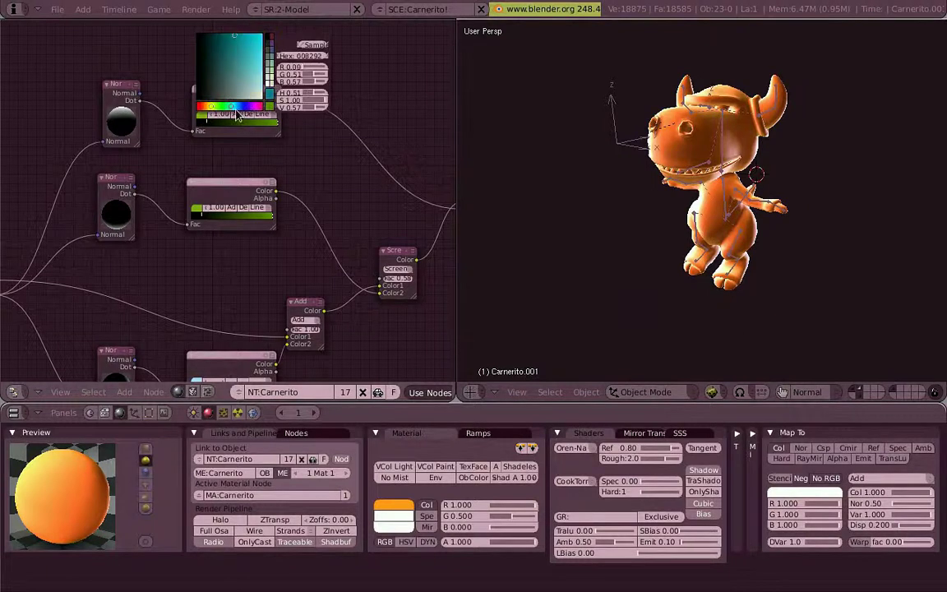
left_click_drag(244, 113, 240, 112)
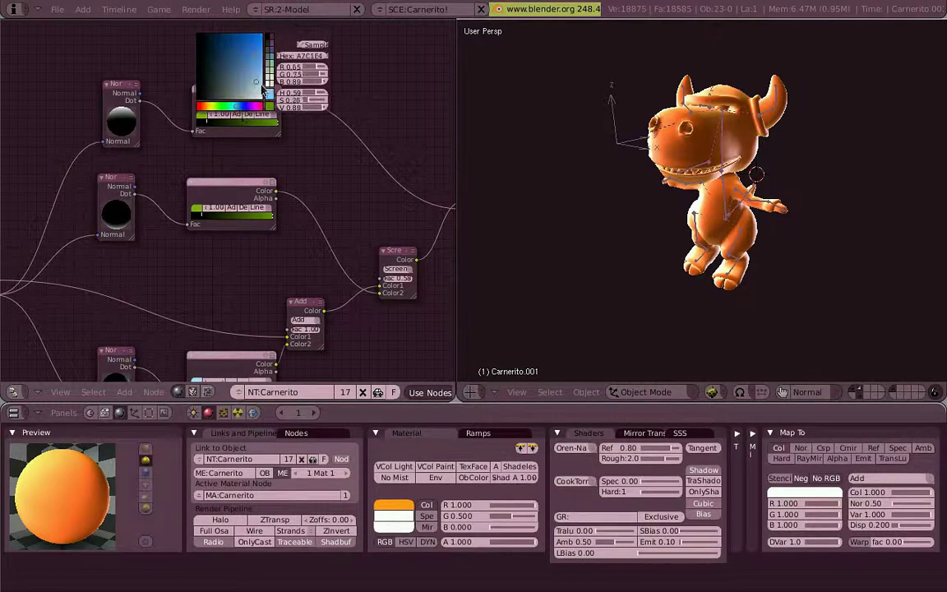
middle_click_drag(625, 189, 707, 200)
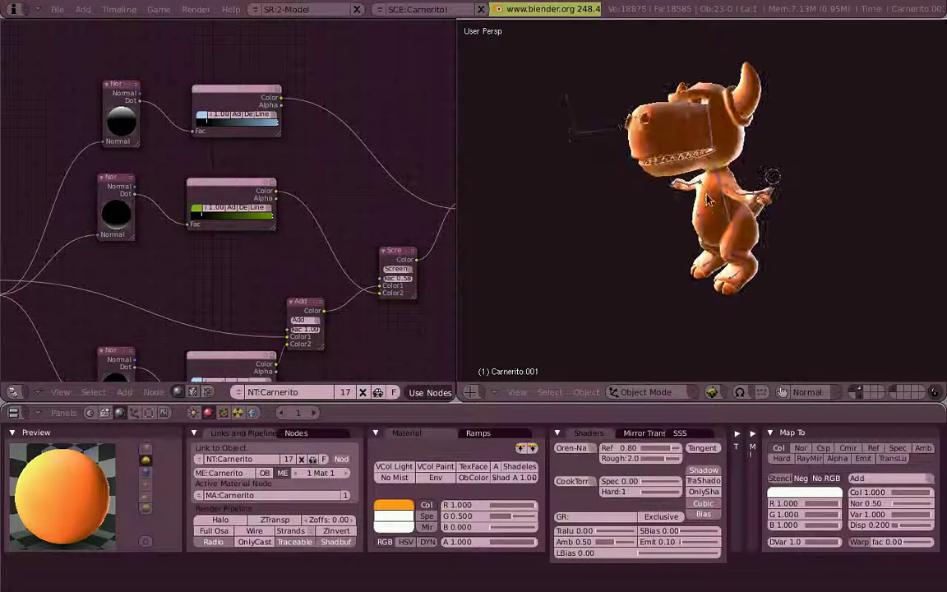
- From the camera view, drag the ramp's dark stop inward to narrow the blue rim
key("KP_0")
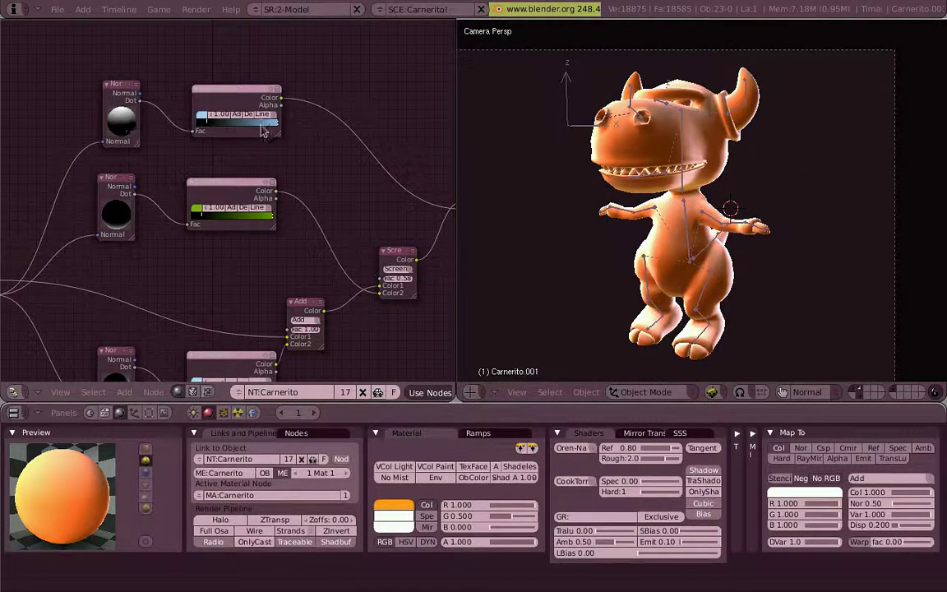
left_click_drag(274, 128, 263, 129)
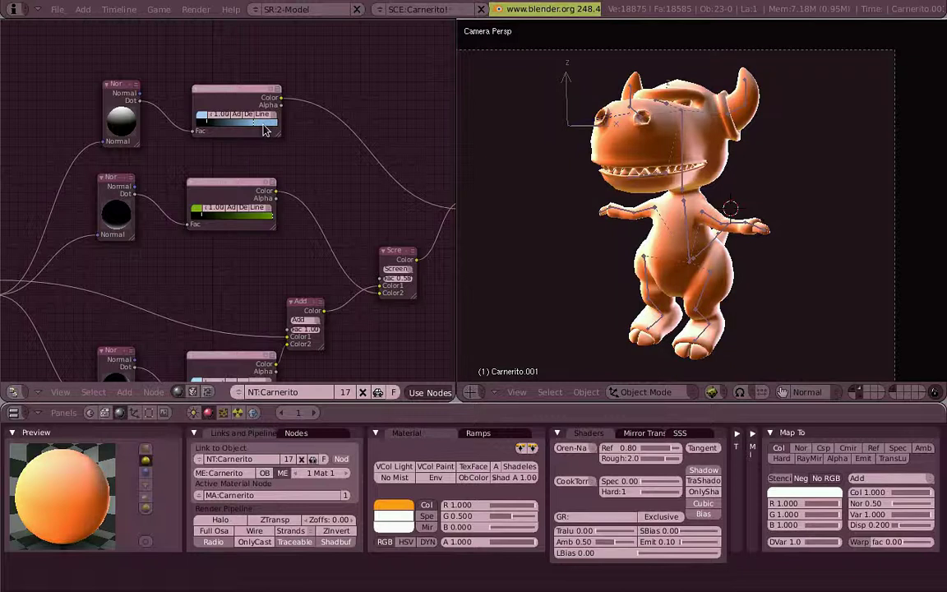
scroll(682, 194, "down", 3)
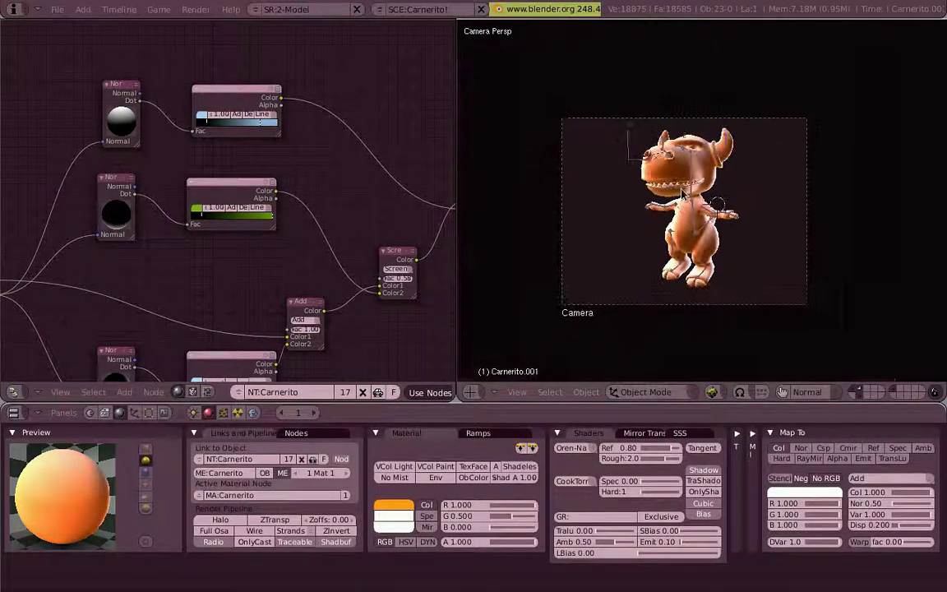
- Select the Lamp and reposition it above the Carnerito character, checking from front and camera views
right_click(528, 50)
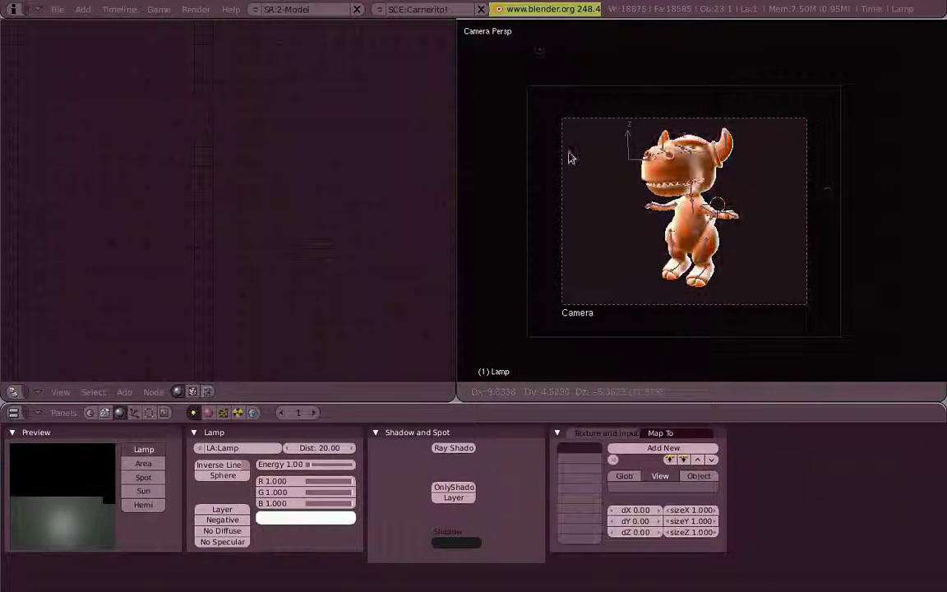
middle_click_drag(728, 182, 672, 239)
key("KP_1")
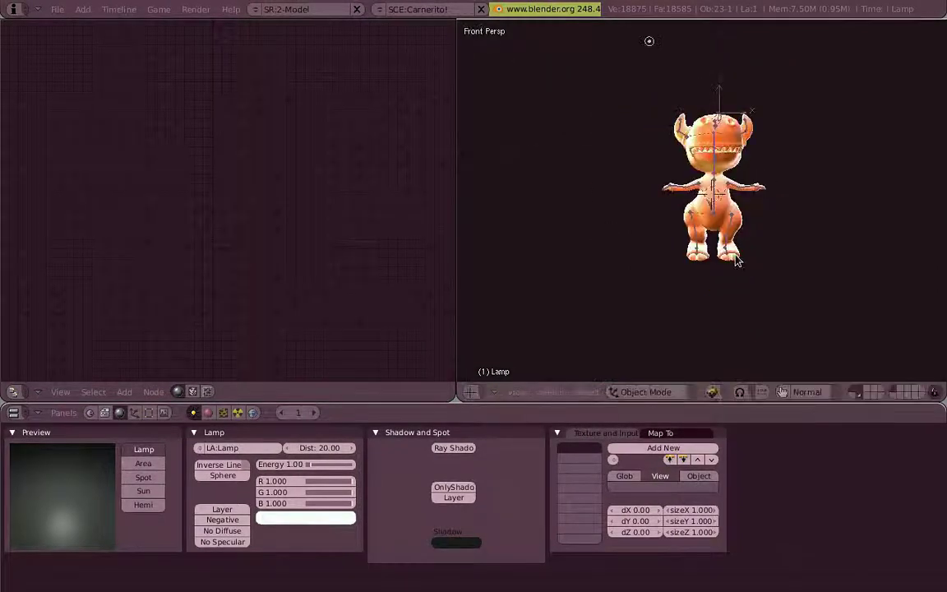
key("g")
middle_click_drag(771, 186, 940, 196)
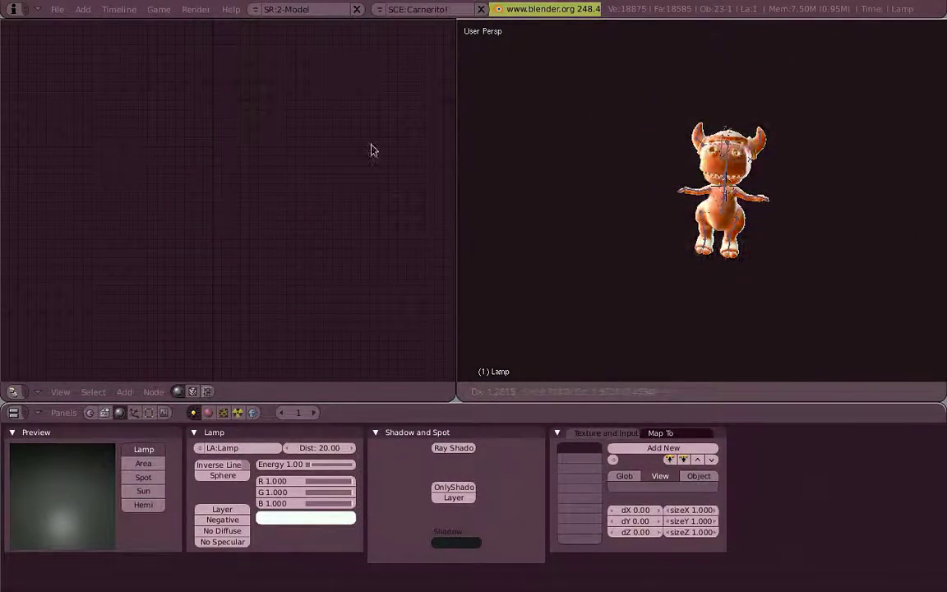
left_click(603, 198)
middle_click_drag(603, 198, 733, 288)
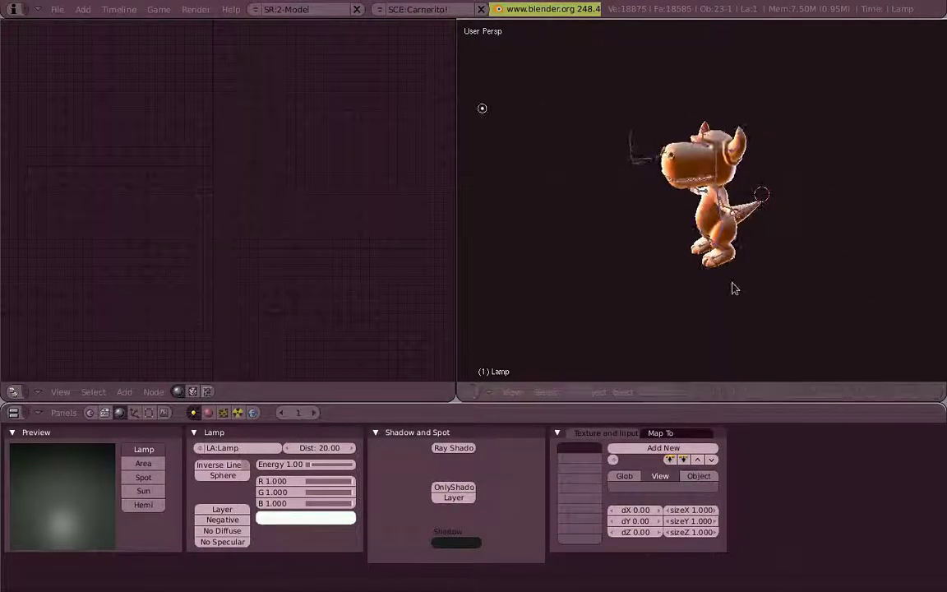
left_click(762, 187)
key("KP_1")
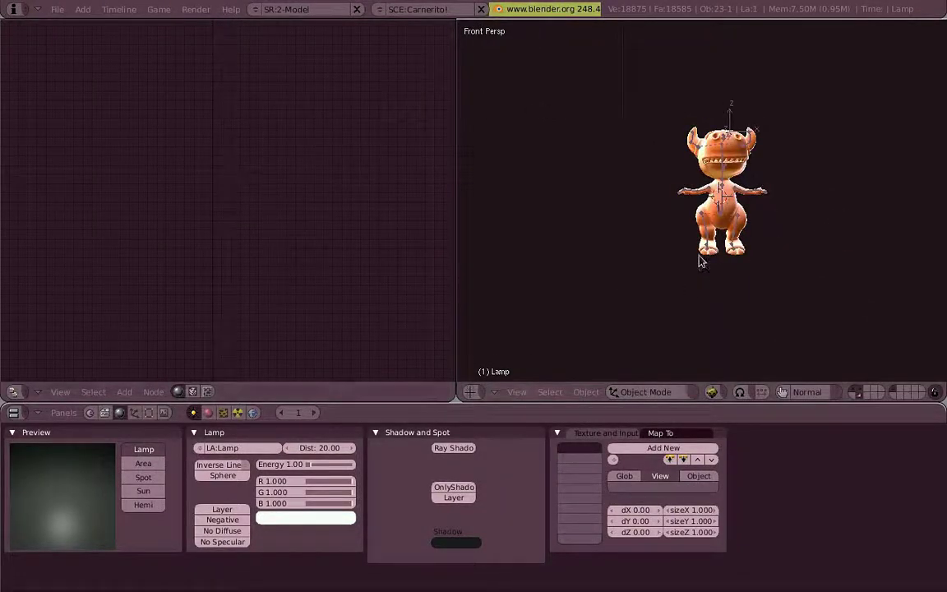
key("KP_0")
- Enable No Specular on the Lamp and preview the rim lighting in the game engine
left_click(222, 541)
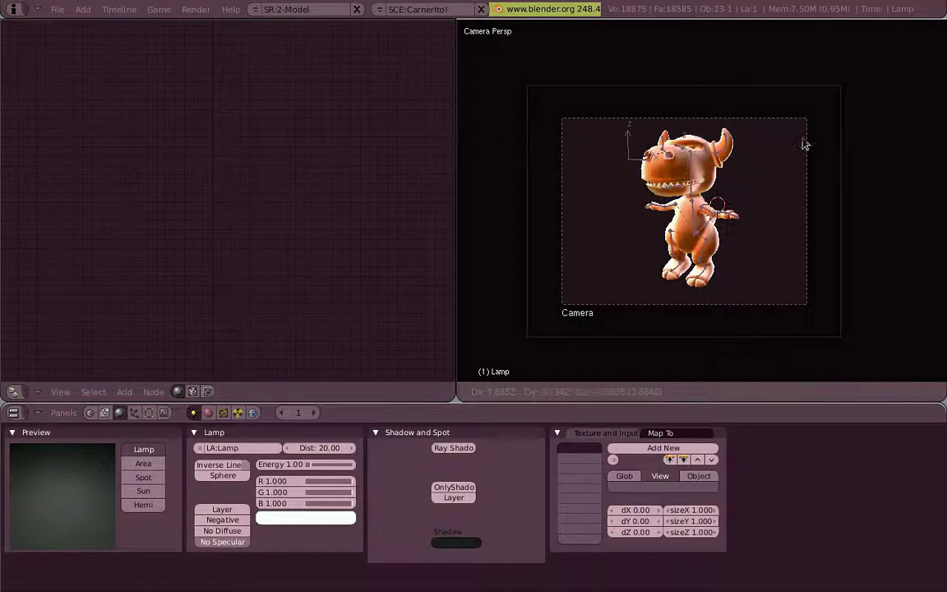
scroll(762, 163, "up", 3)
key("p")
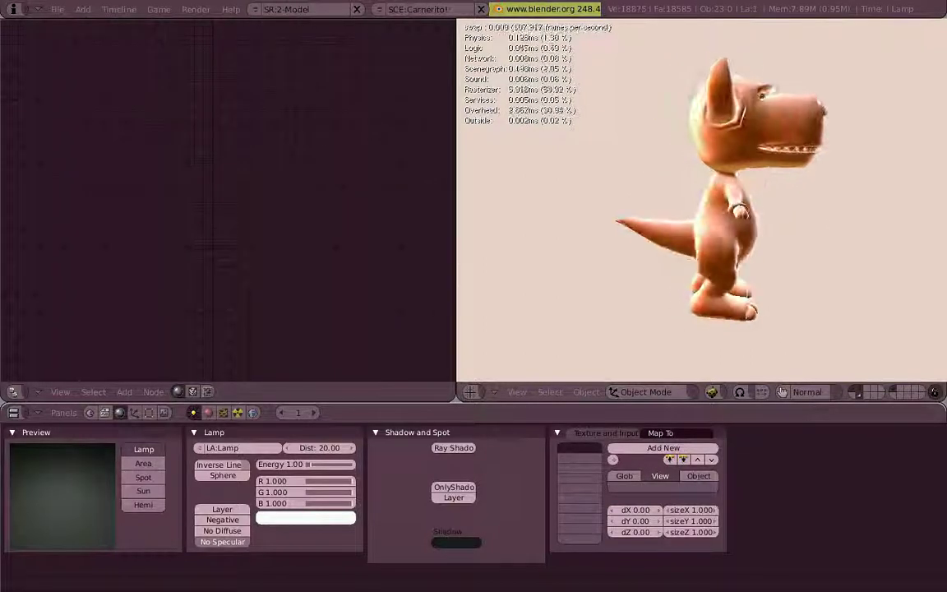
key("Escape")
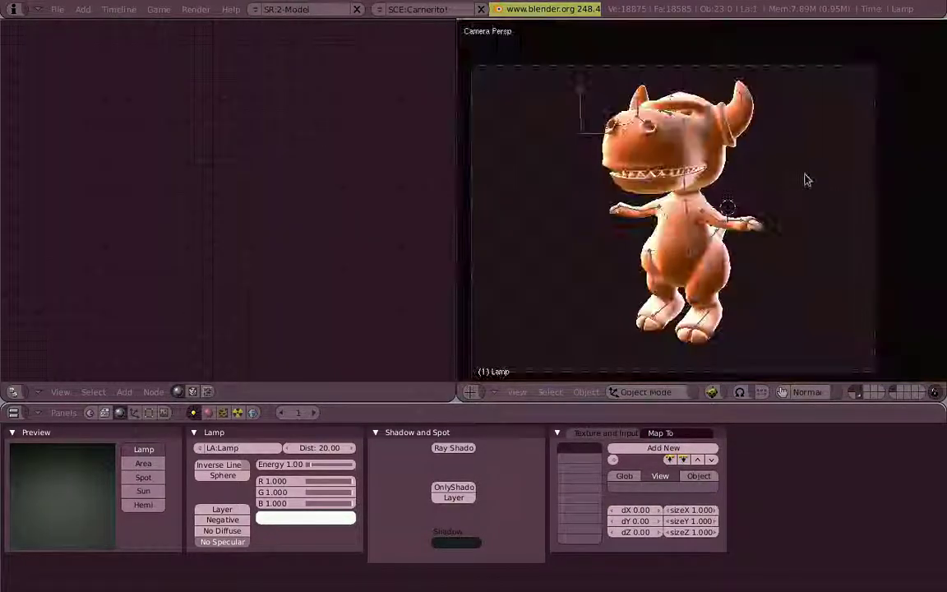
right_click(613, 255)
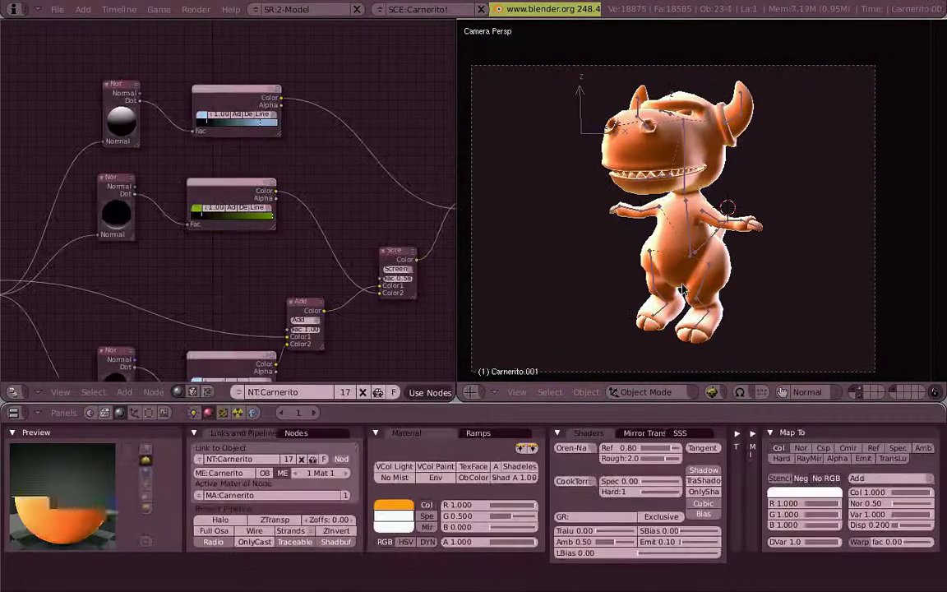
middle_click_drag(362, 308, 363, 275)
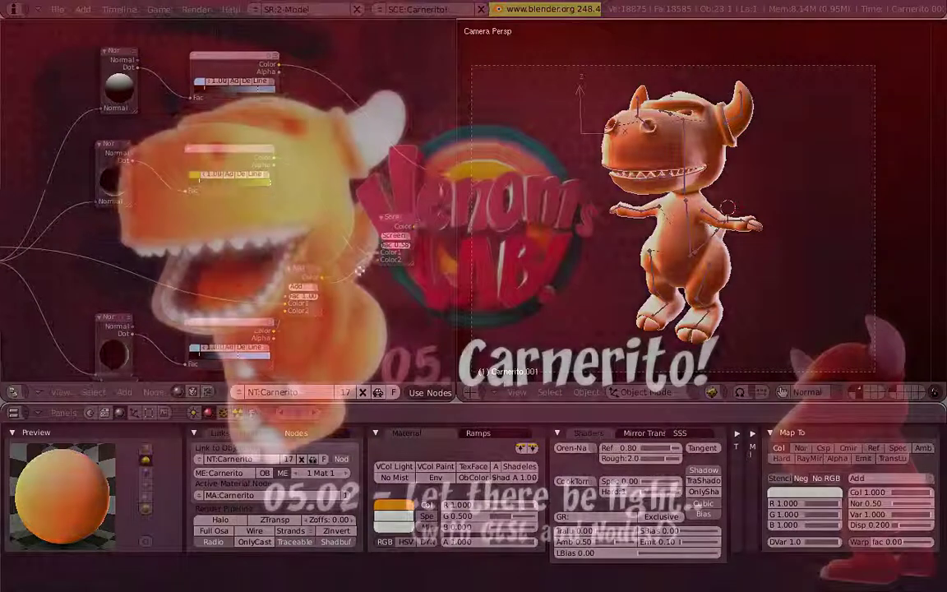